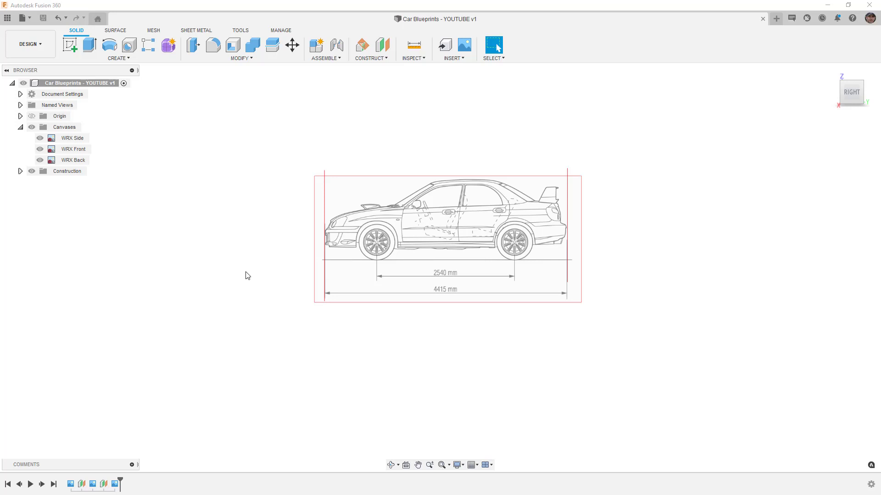
Step: Orbit from the RIGHT view to a perspective showing the WRX Side, Front and Back canvases together
{"action": "middle_click_drag", "start_coordinate": [246, 273], "coordinate": [320, 297], "text": "shift"}
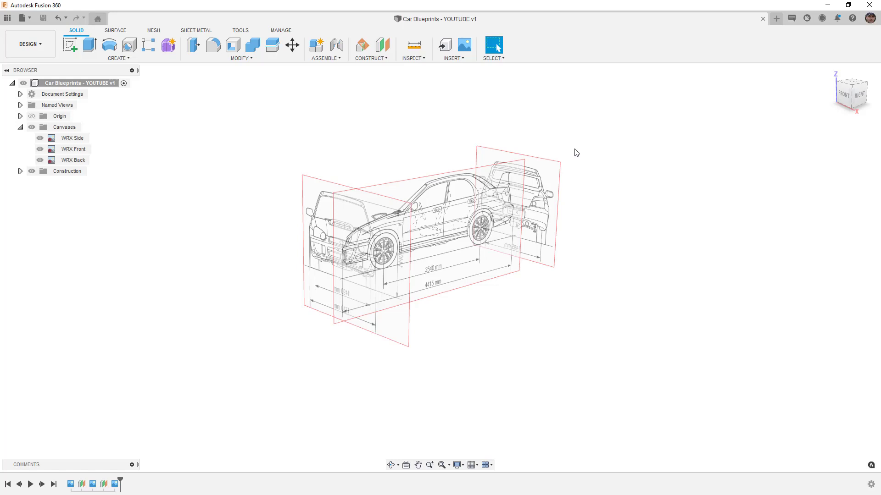
Step: Create a new Untitled design and confirm its document units are mm
{"action": "left_click", "coordinate": [776, 19]}
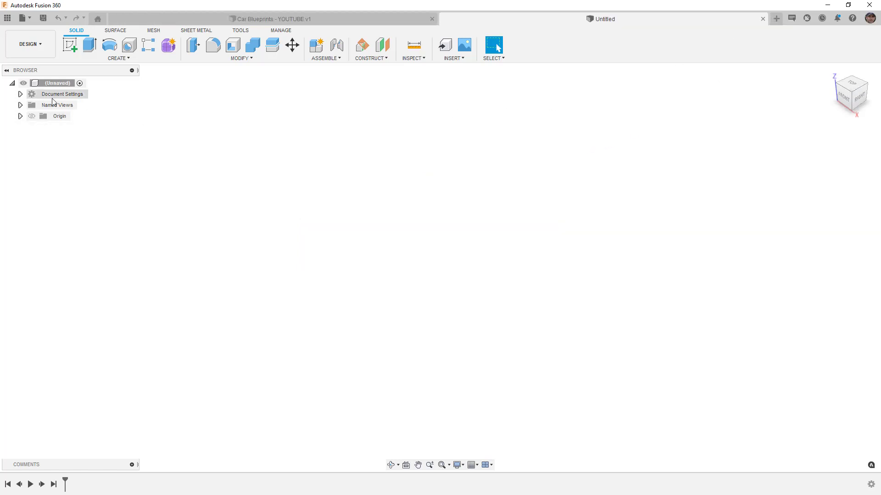
{"action": "left_click", "coordinate": [20, 95]}
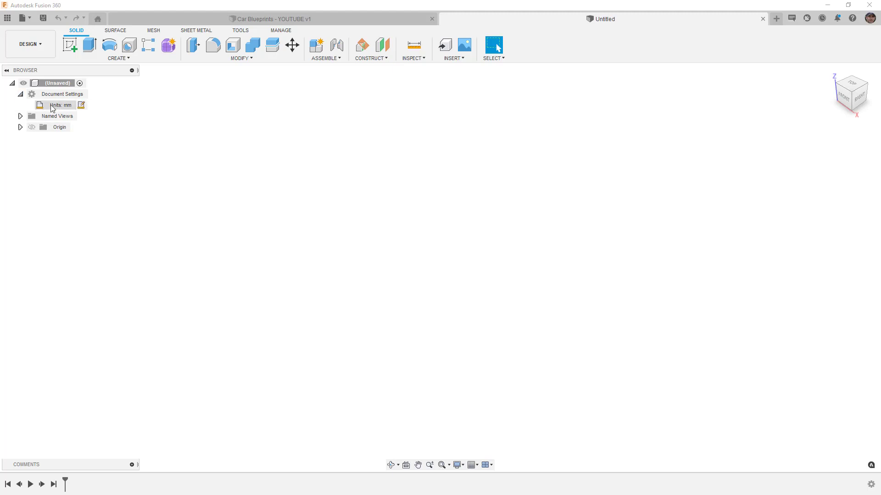
{"action": "left_click", "coordinate": [21, 95]}
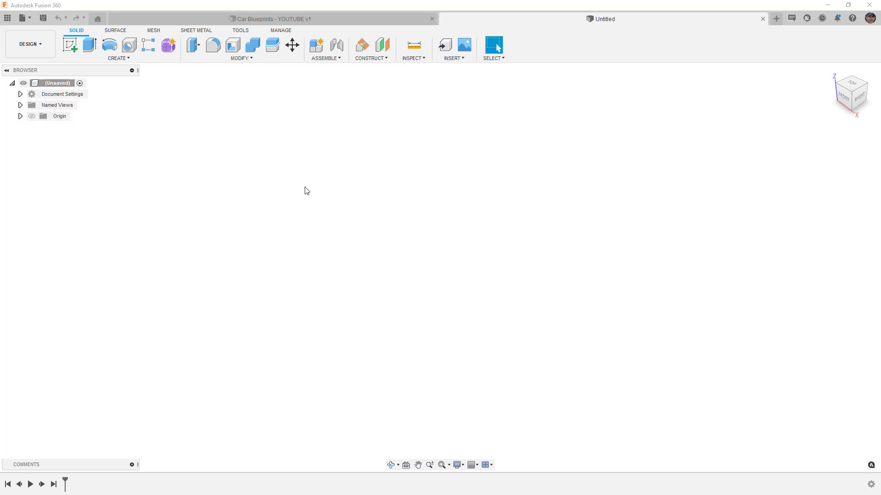
Step: Load WRX Side.png from the Blueprints folder as the image for a new canvas
{"action": "left_click", "coordinate": [465, 52]}
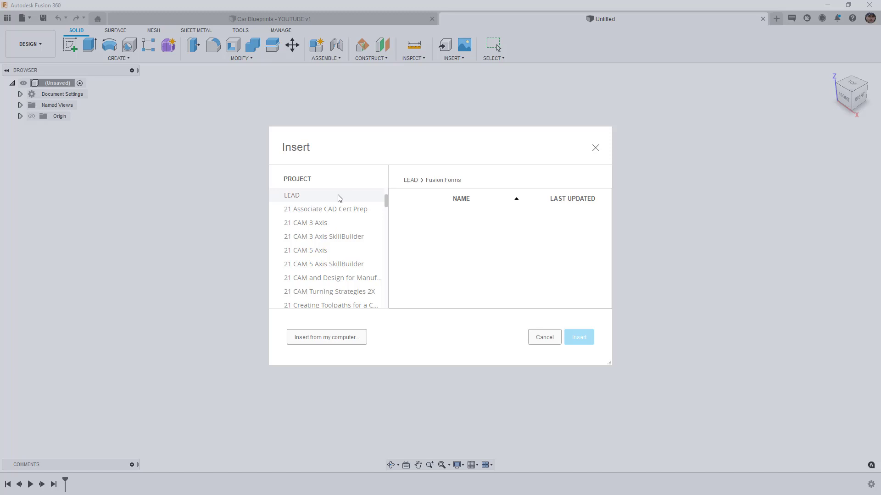
{"action": "left_click", "coordinate": [345, 339]}
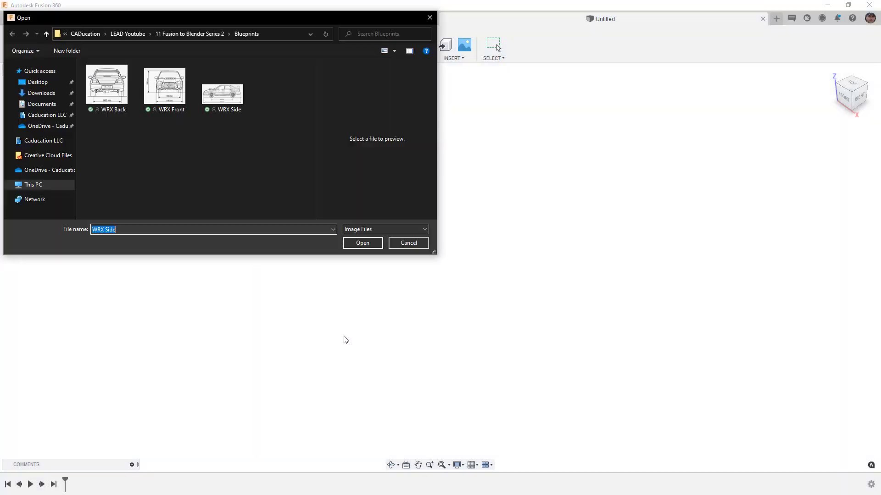
{"action": "left_click", "coordinate": [230, 100]}
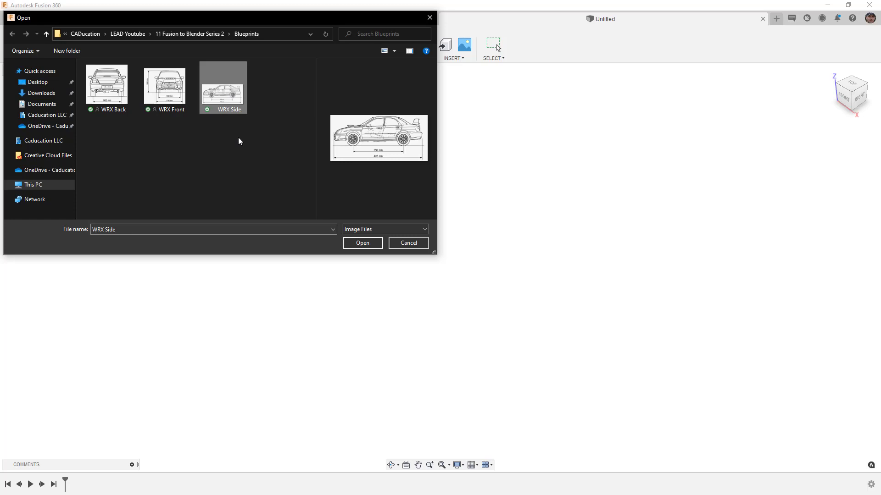
{"action": "left_click", "coordinate": [362, 246]}
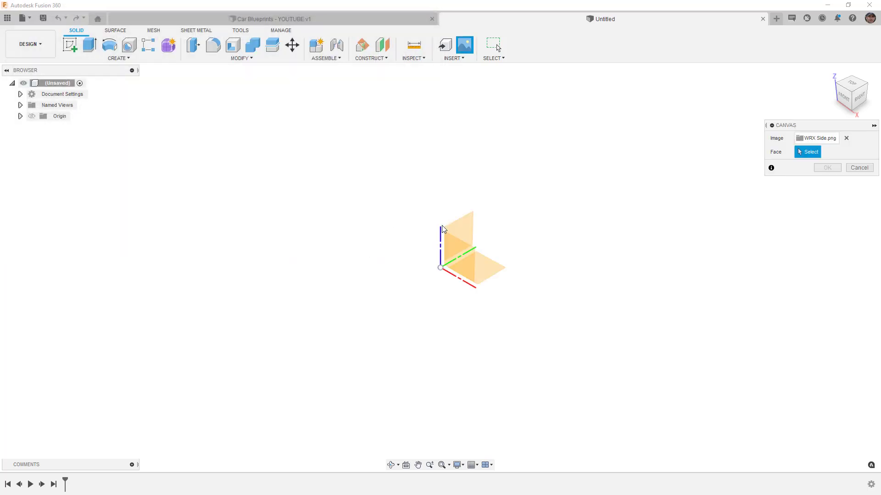
Step: Place the WRX Side canvas on the YZ plane, viewed face-on from RIGHT
{"action": "left_click", "coordinate": [459, 228]}
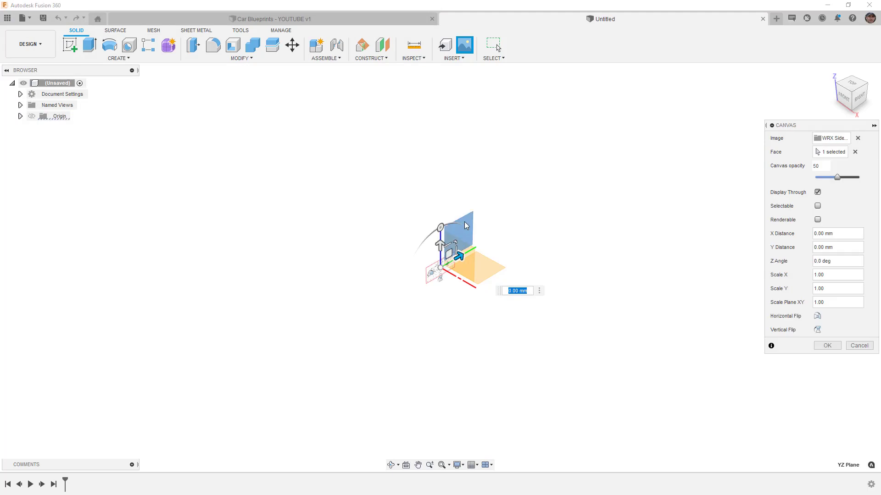
{"action": "left_click", "coordinate": [859, 98]}
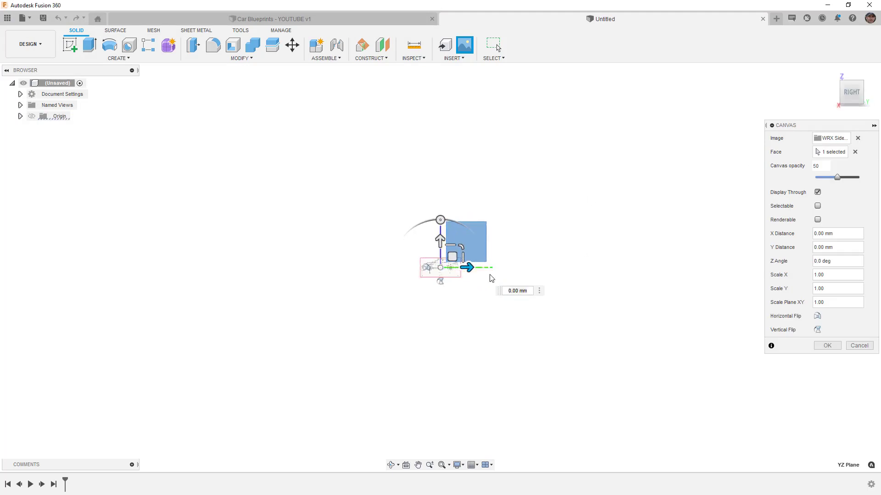
{"action": "scroll", "coordinate": [439, 261], "scroll_direction": "up", "scroll_amount": 2}
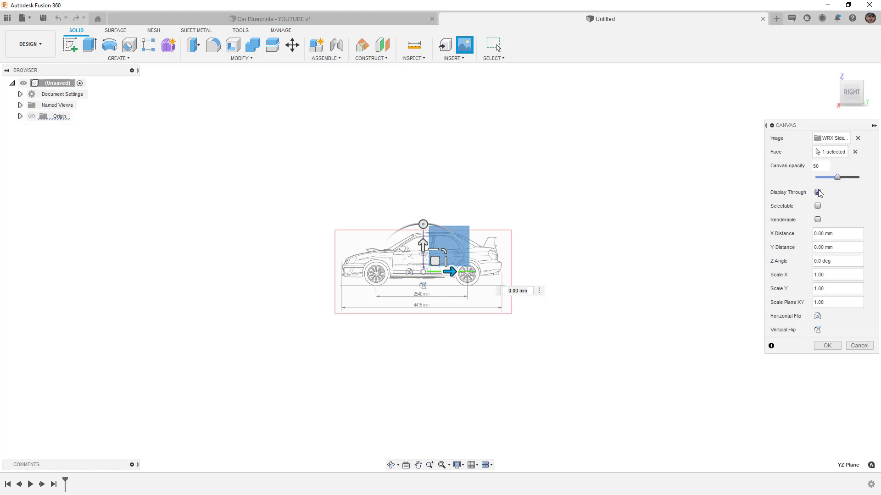
{"action": "left_click", "coordinate": [827, 346]}
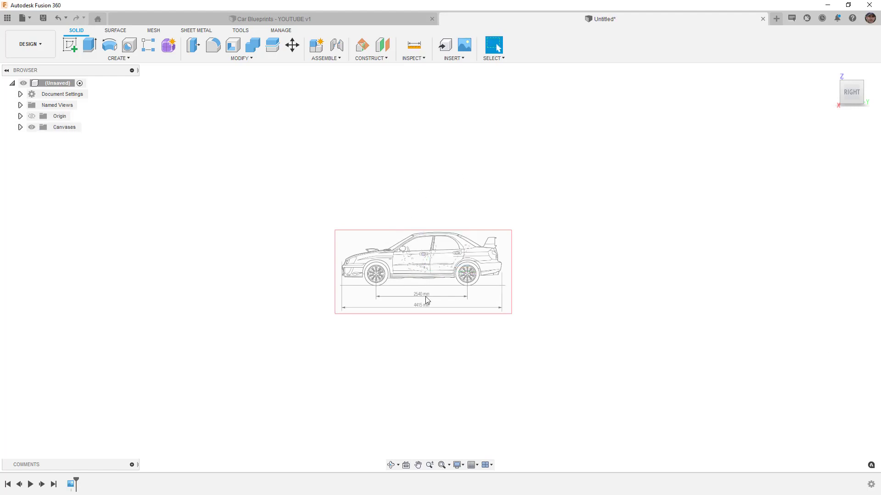
Step: Calibrate the WRX Side canvas by spanning the wheelbase dimension and entering 2540 mm
{"action": "scroll", "coordinate": [432, 311], "scroll_direction": "up", "scroll_amount": 2}
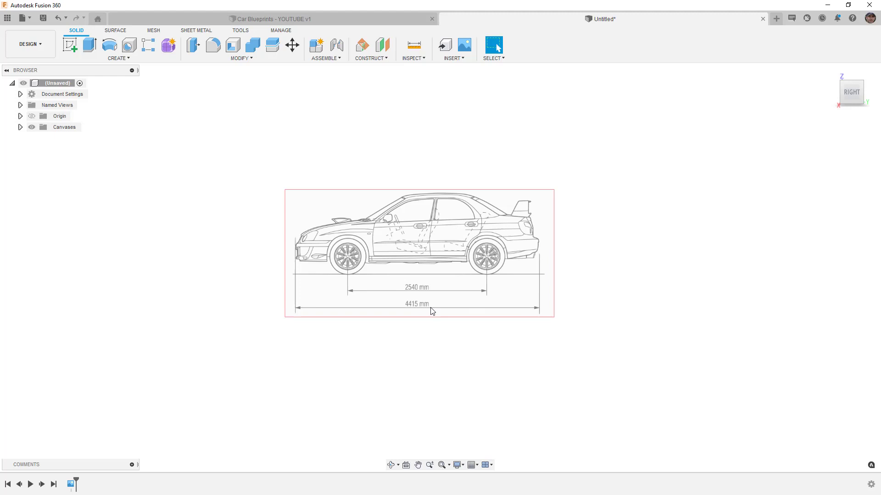
{"action": "scroll", "coordinate": [432, 311], "scroll_direction": "up", "scroll_amount": 4}
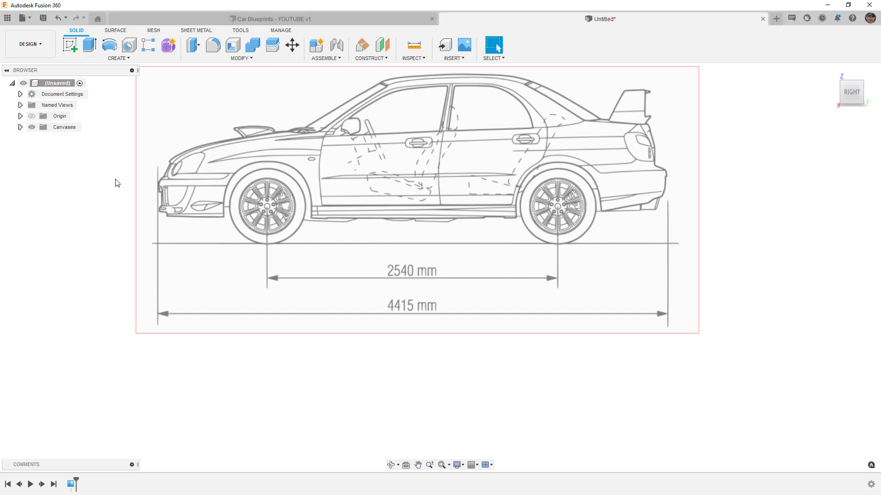
{"action": "left_click", "coordinate": [20, 127]}
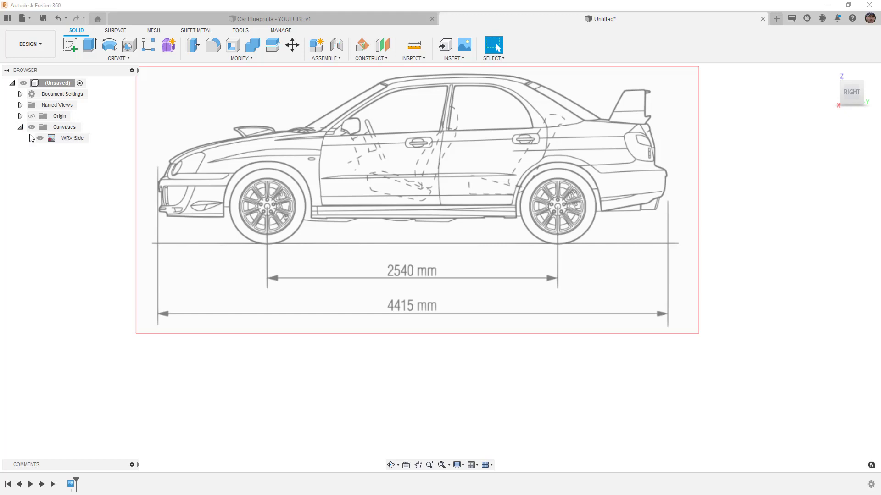
{"action": "left_click", "coordinate": [72, 140]}
{"action": "right_click", "coordinate": [73, 144]}
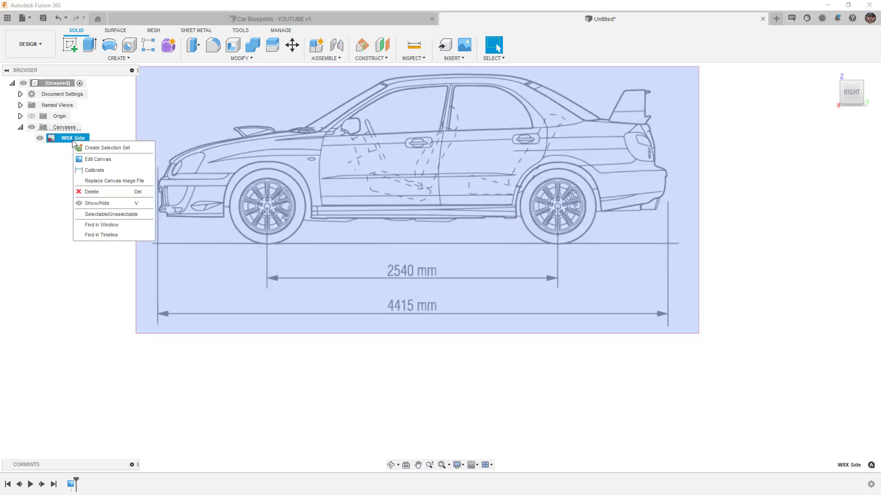
{"action": "left_click", "coordinate": [98, 169]}
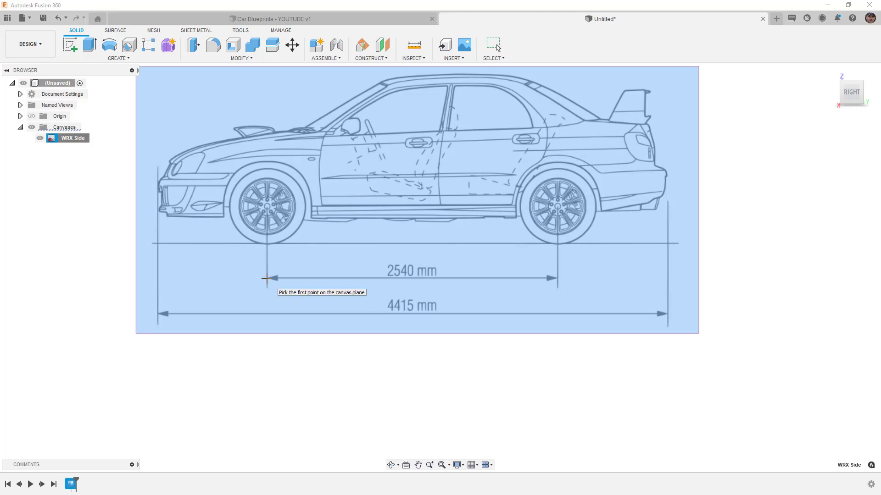
{"action": "left_click", "coordinate": [267, 278]}
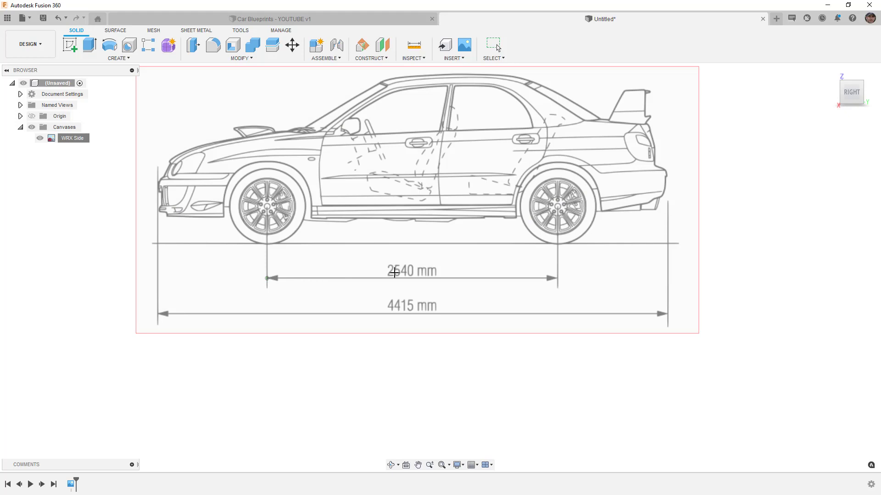
{"action": "left_click", "coordinate": [558, 278]}
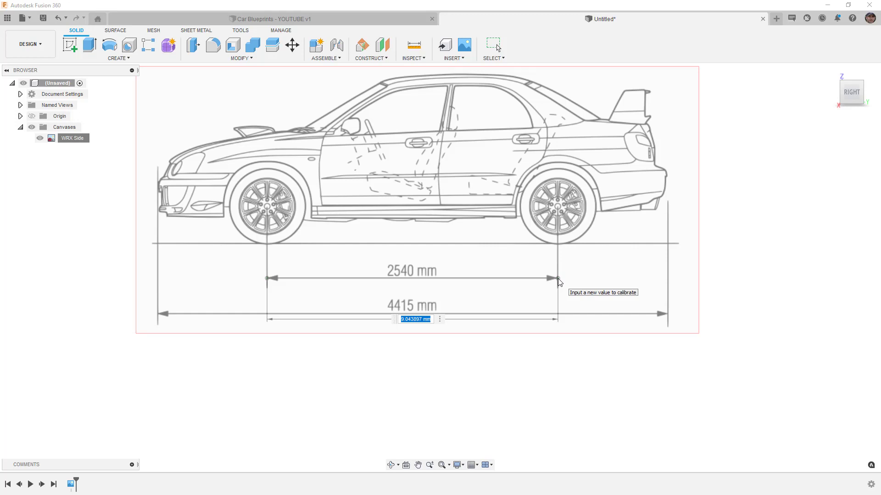
{"action": "type", "text": "2540"}
{"action": "key", "text": "Return"}
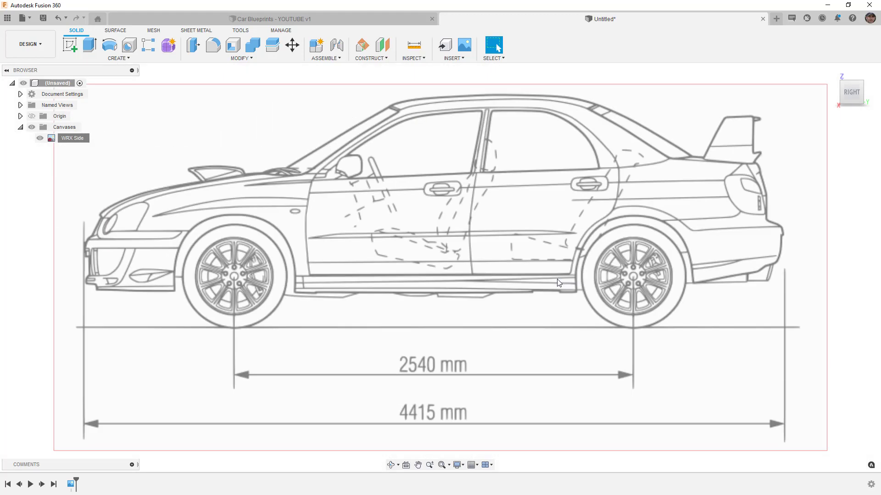
{"action": "scroll", "coordinate": [491, 319], "scroll_direction": "down", "scroll_amount": 3}
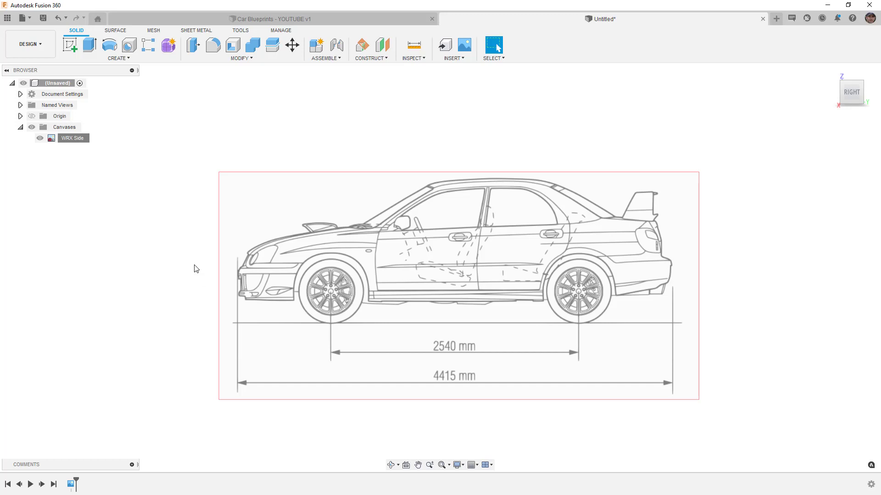
Step: Create an offset plane from XZ at -2275 mm, lined up with the front bumper
{"action": "left_click", "coordinate": [20, 116]}
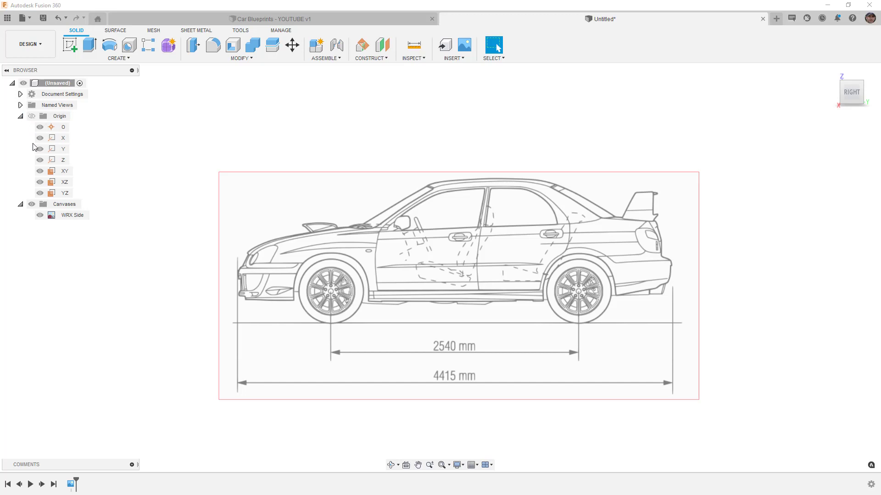
{"action": "left_click", "coordinate": [69, 184]}
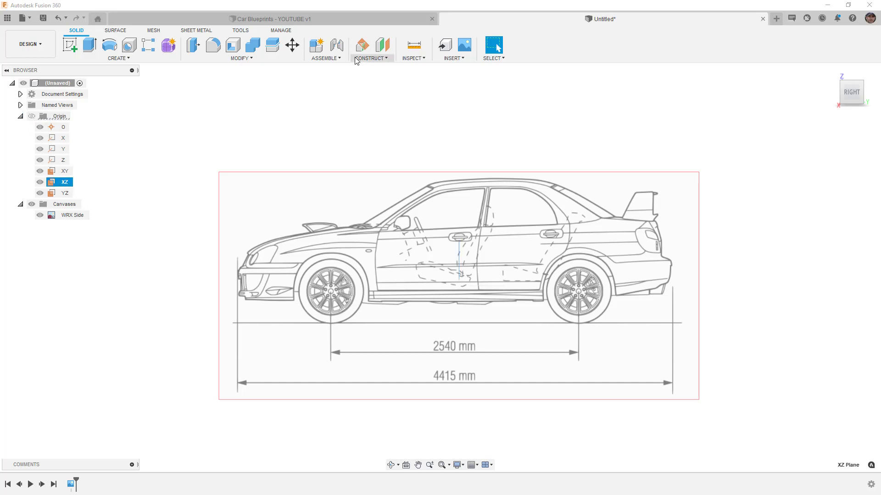
{"action": "left_click", "coordinate": [371, 58]}
{"action": "left_click", "coordinate": [375, 69]}
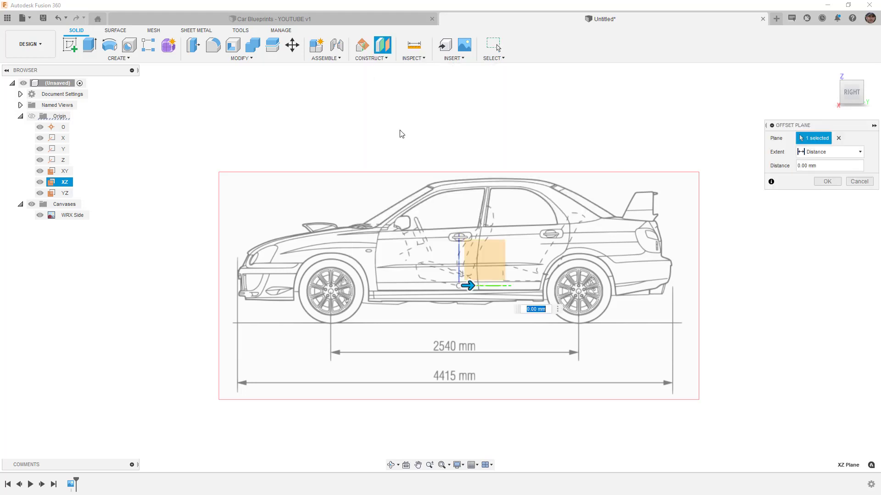
{"action": "left_click_drag", "start_coordinate": [468, 285], "coordinate": [247, 284]}
{"action": "scroll", "coordinate": [246, 284], "scroll_direction": "up", "scroll_amount": 2}
{"action": "scroll", "coordinate": [245, 285], "scroll_direction": "up", "scroll_amount": 6}
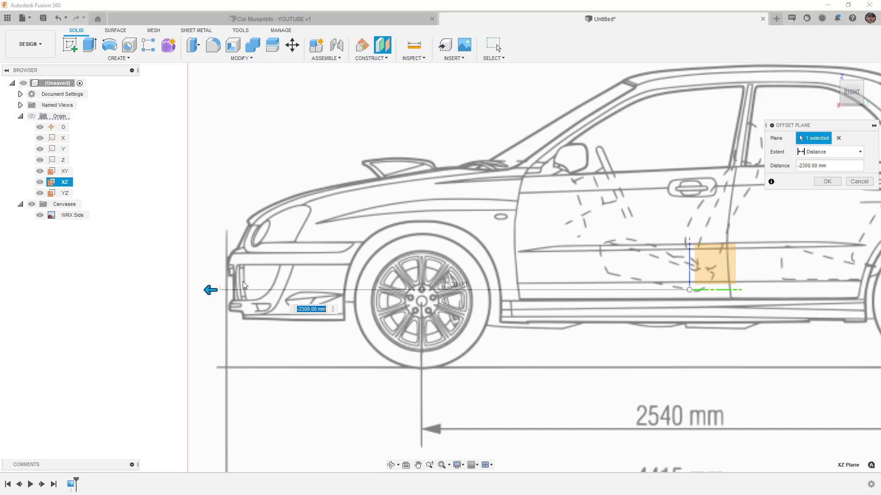
{"action": "left_click_drag", "start_coordinate": [195, 293], "coordinate": [206, 293]}
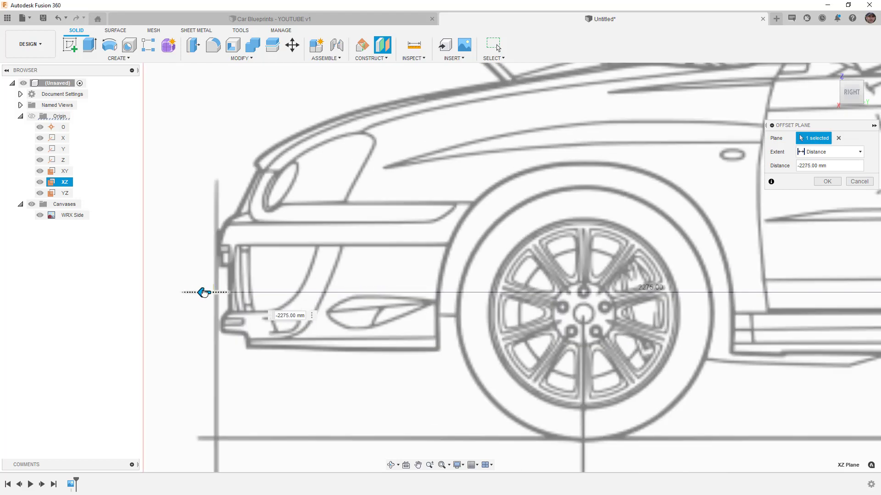
{"action": "scroll", "coordinate": [217, 295], "scroll_direction": "down", "scroll_amount": 8}
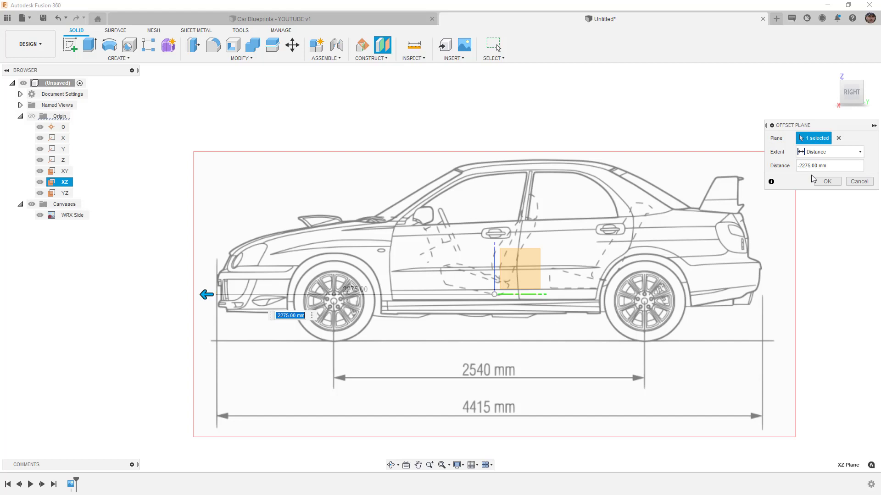
{"action": "left_click", "coordinate": [822, 181]}
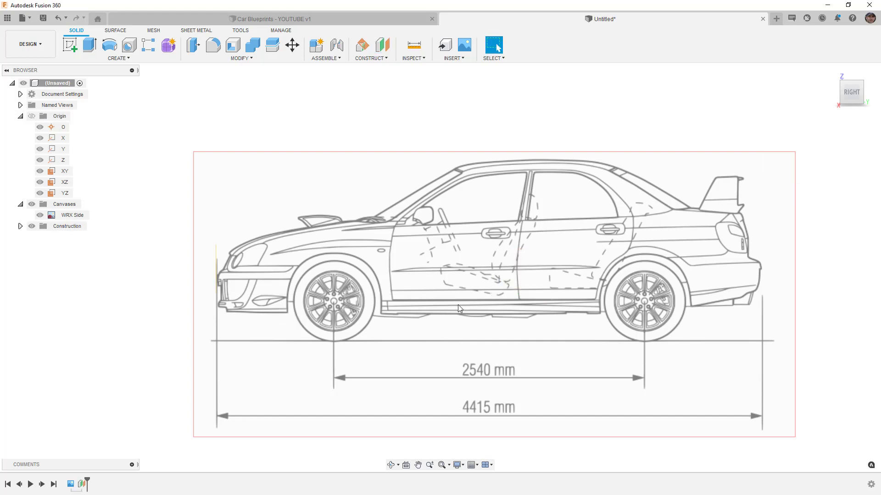
Step: Rename Plane1 in the Construction folder to CarFront and toggle its visibility off and on
{"action": "middle_click_drag", "start_coordinate": [441, 303], "coordinate": [304, 307], "text": "shift"}
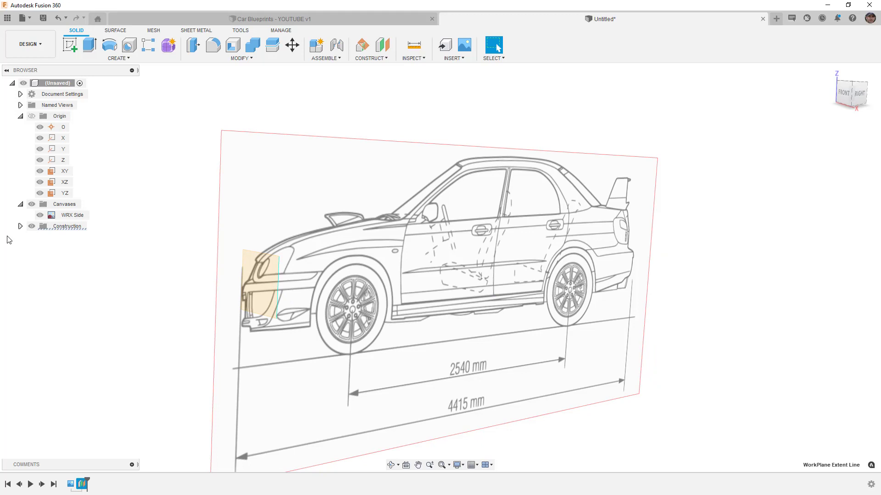
{"action": "left_click", "coordinate": [21, 227]}
{"action": "left_click", "coordinate": [68, 237]}
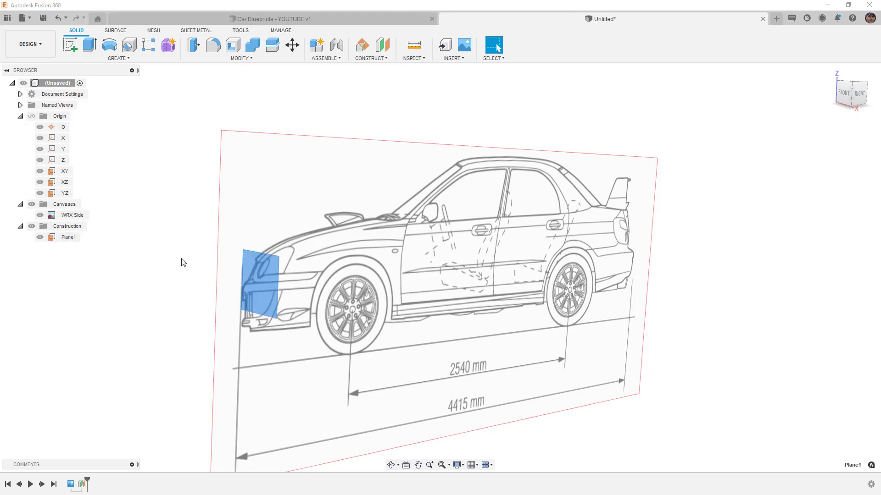
{"action": "scroll", "coordinate": [232, 271], "scroll_direction": "down", "scroll_amount": 2}
{"action": "left_click", "coordinate": [69, 237]}
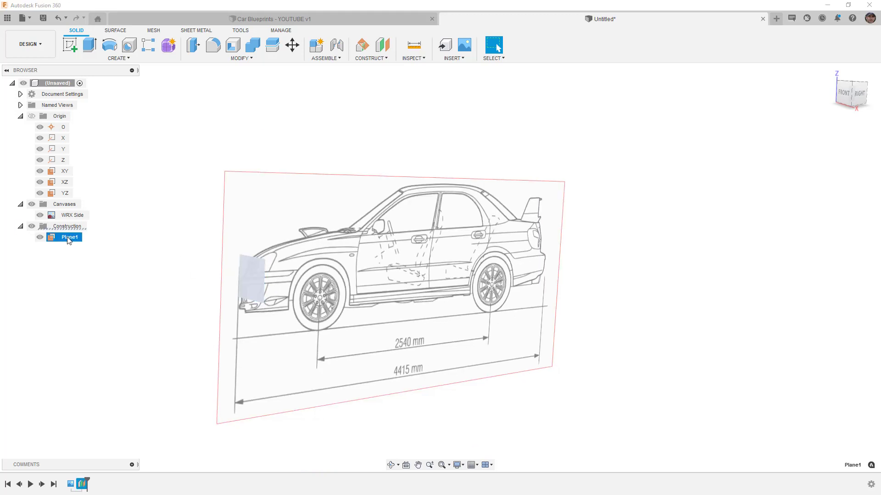
{"action": "double_click", "coordinate": [68, 237]}
{"action": "type", "text": "C"}
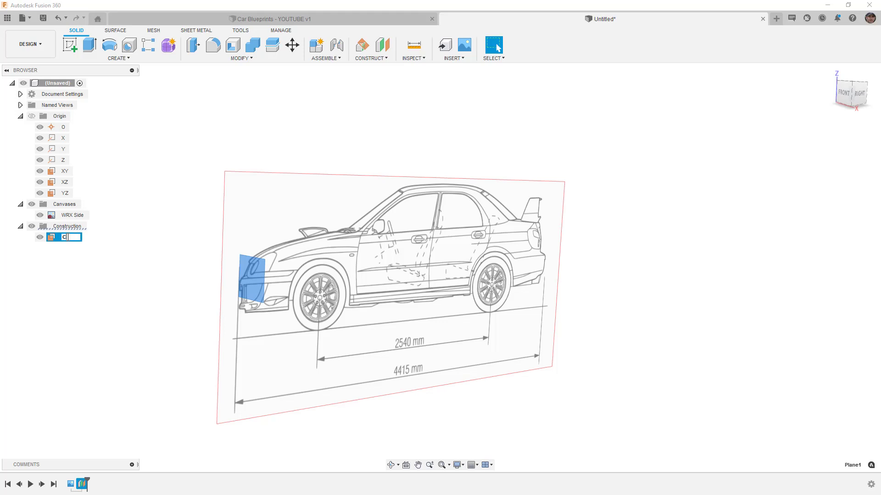
{"action": "type", "text": "arFront"}
{"action": "key", "text": "Return"}
{"action": "left_click", "coordinate": [40, 237]}
{"action": "left_click", "coordinate": [40, 237]}
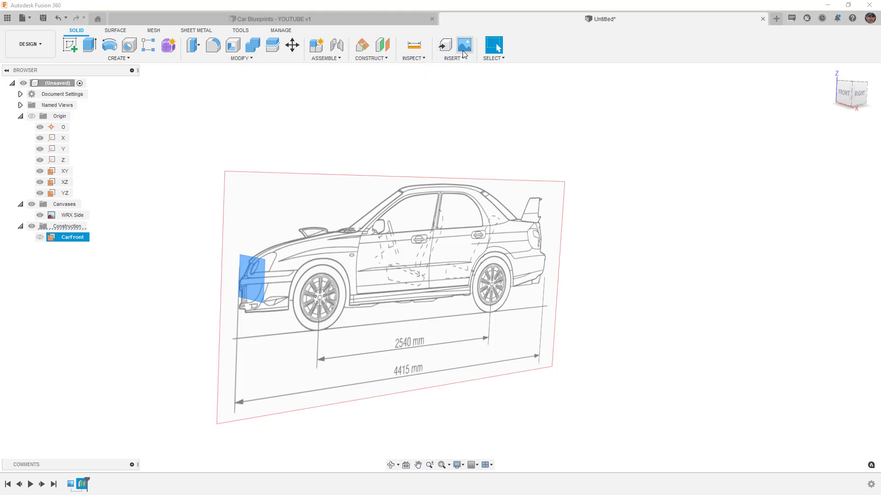
Step: Load the WRX Front blueprint image into a new canvas on the CarFront plane
{"action": "left_click", "coordinate": [464, 45]}
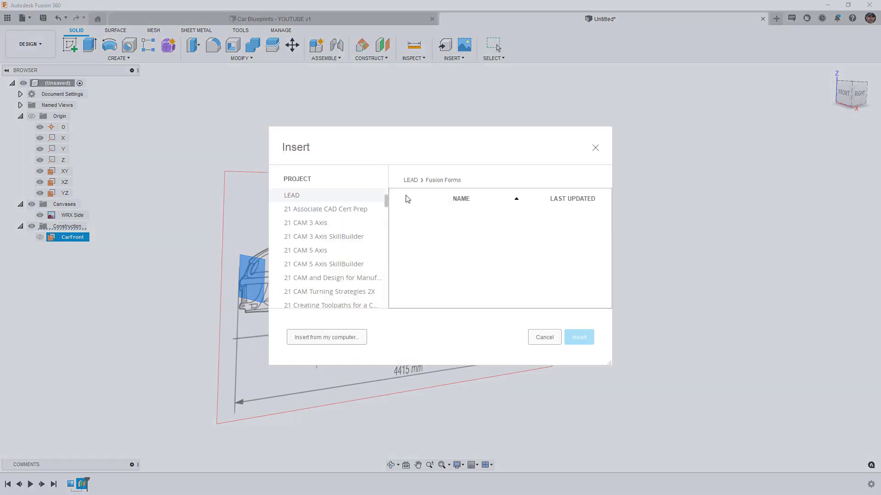
{"action": "left_click", "coordinate": [354, 336]}
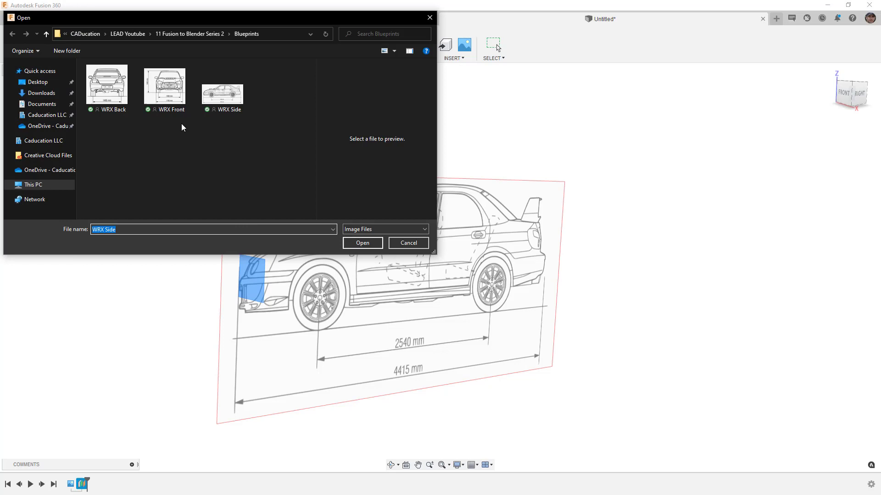
{"action": "left_click", "coordinate": [176, 102]}
{"action": "left_click", "coordinate": [362, 242]}
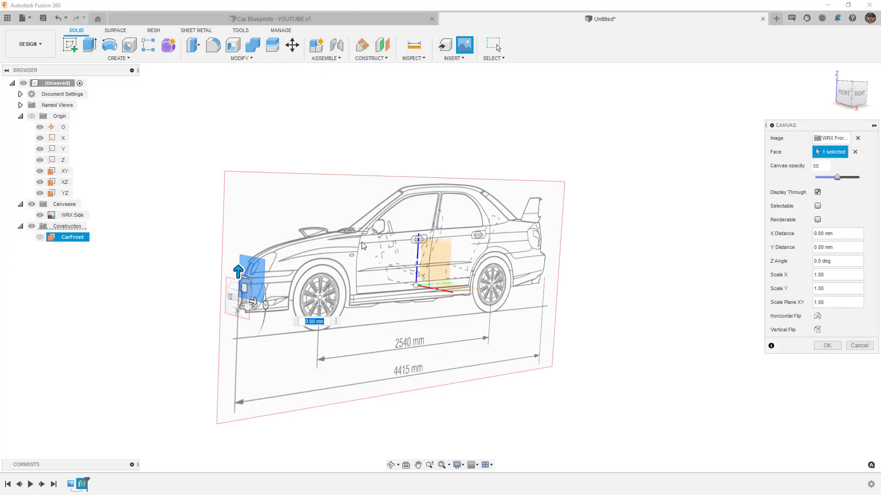
Step: Add the WRX Front canvas and calibrate its track line to 1490 mm from the FRONT view
{"action": "left_click", "coordinate": [826, 346]}
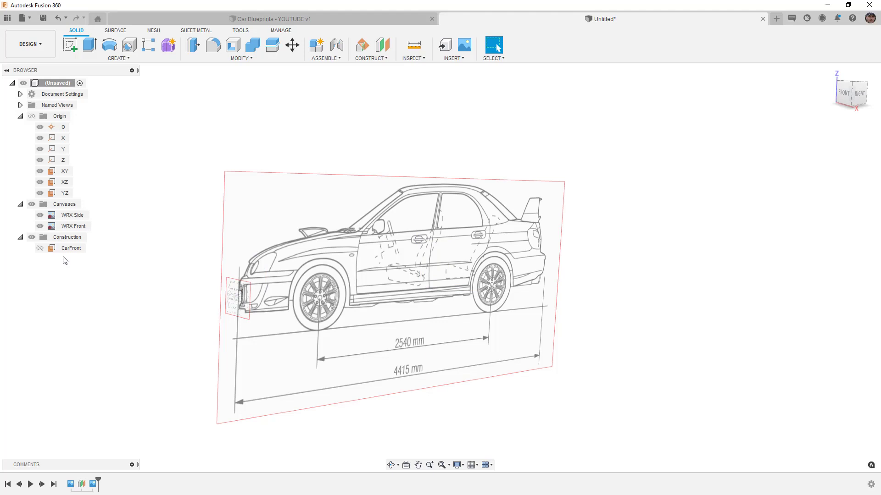
{"action": "right_click", "coordinate": [73, 226]}
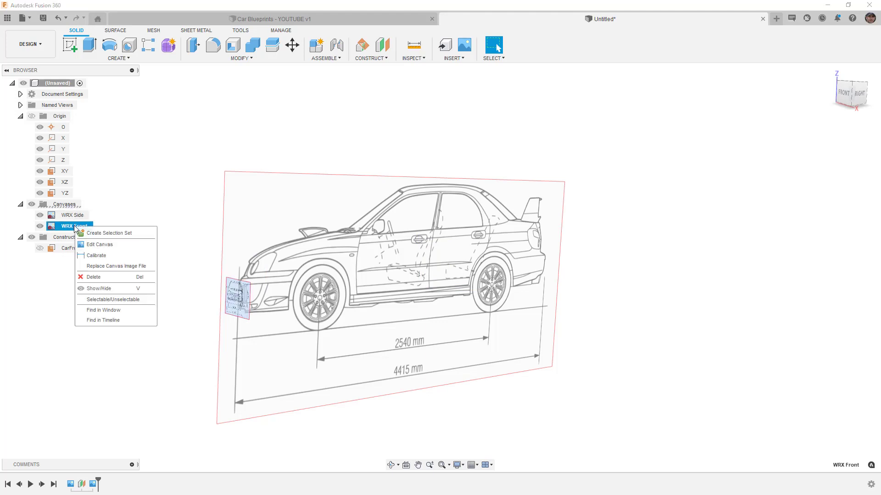
{"action": "left_click", "coordinate": [96, 255]}
{"action": "left_click", "coordinate": [843, 97]}
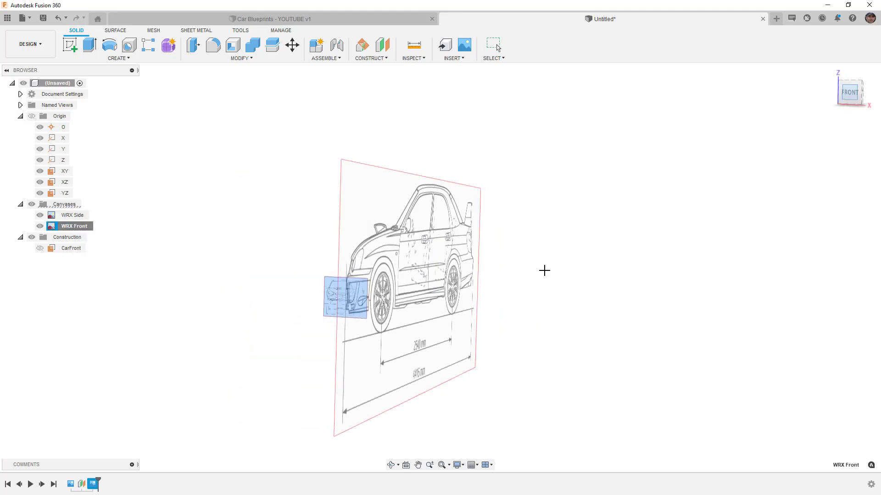
{"action": "scroll", "coordinate": [415, 292], "scroll_direction": "up", "scroll_amount": 10}
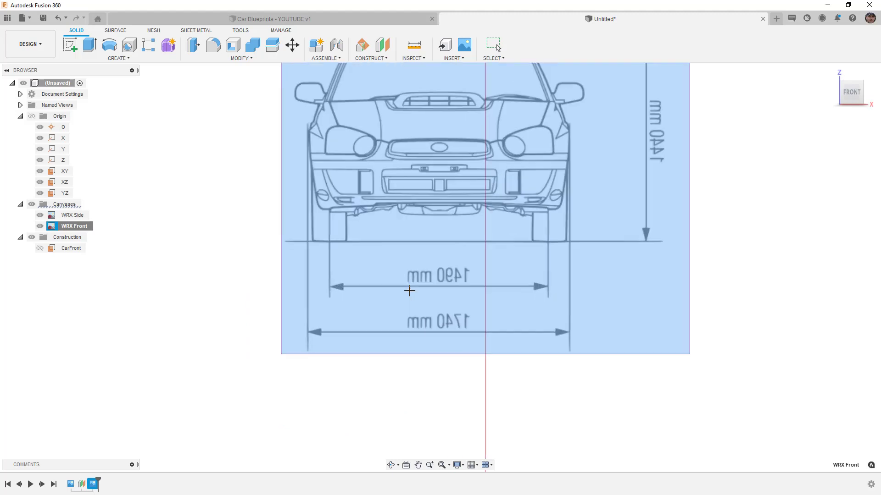
{"action": "scroll", "coordinate": [455, 275], "scroll_direction": "down", "scroll_amount": 3}
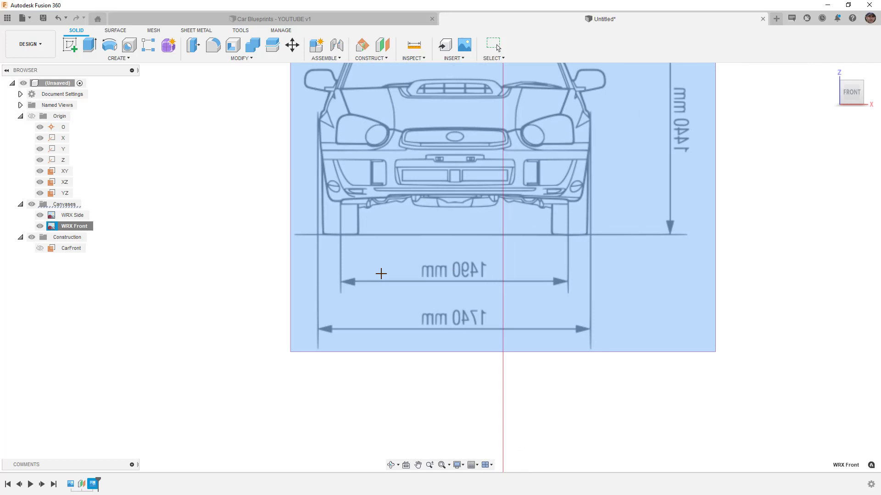
{"action": "left_click", "coordinate": [340, 282]}
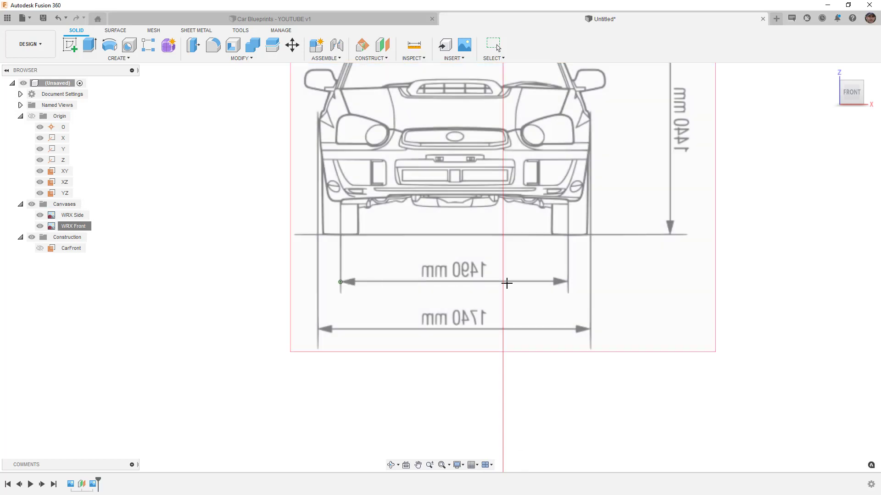
{"action": "left_click", "coordinate": [569, 282]}
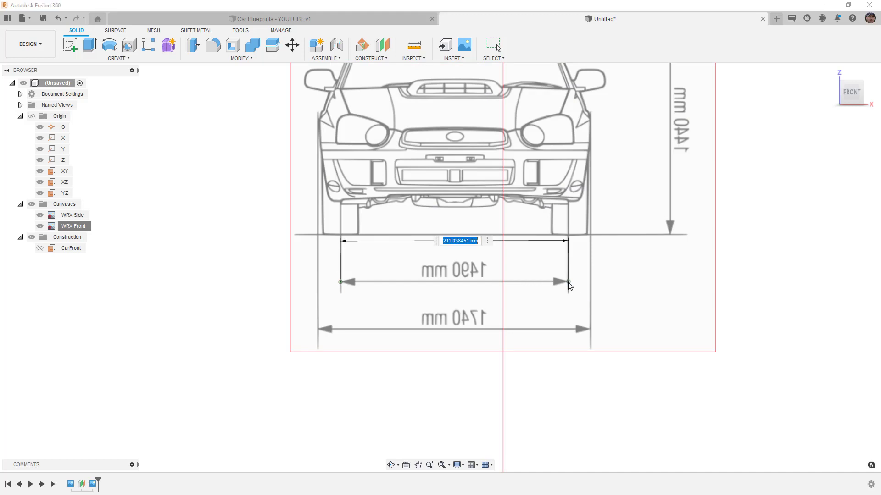
{"action": "type", "text": "1490"}
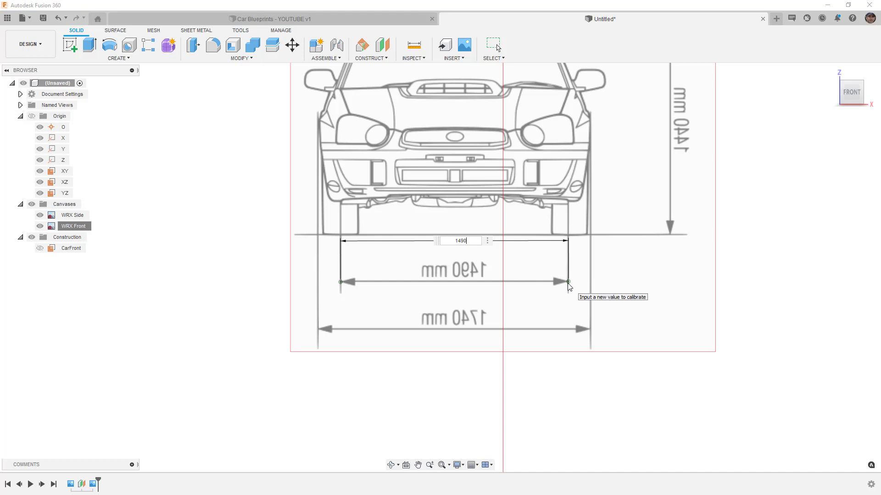
{"action": "key", "text": "Return"}
{"action": "scroll", "coordinate": [562, 275], "scroll_direction": "down", "scroll_amount": 3}
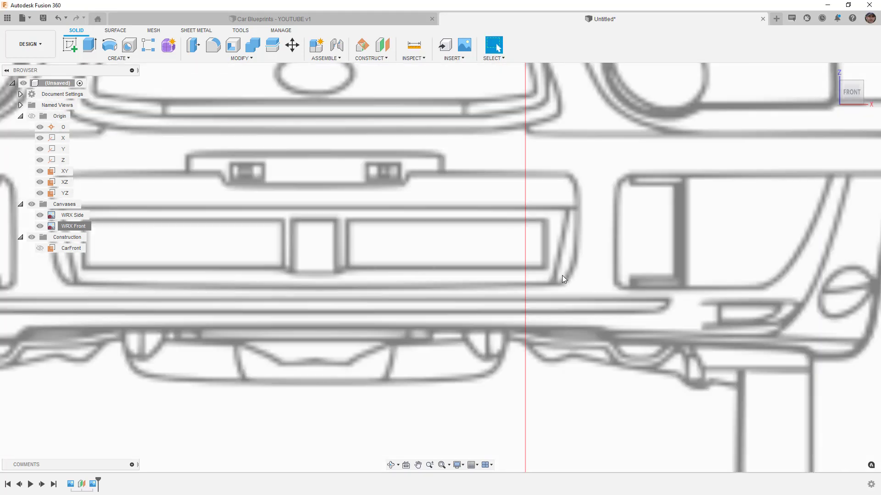
{"action": "scroll", "coordinate": [535, 281], "scroll_direction": "down", "scroll_amount": 5}
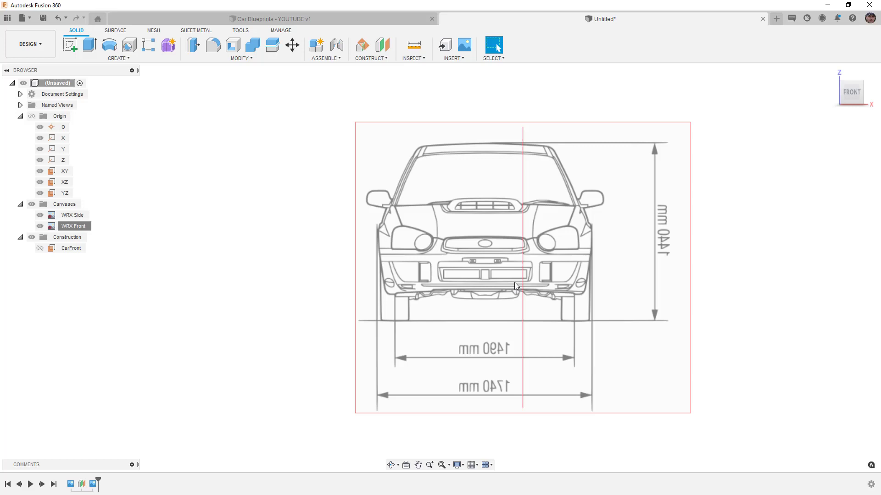
Step: Edit the WRX Front canvas from the front view, dragging it right and up
{"action": "middle_click_drag", "start_coordinate": [544, 307], "coordinate": [520, 305], "text": "shift"}
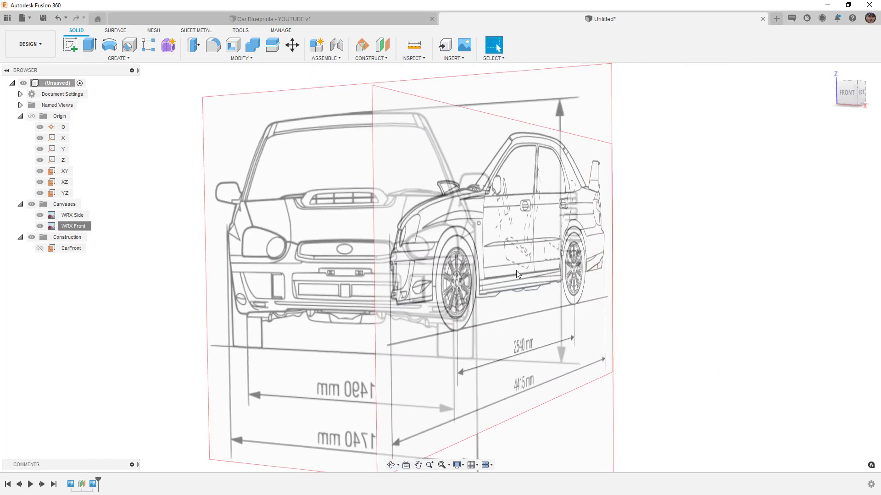
{"action": "left_click", "coordinate": [848, 92]}
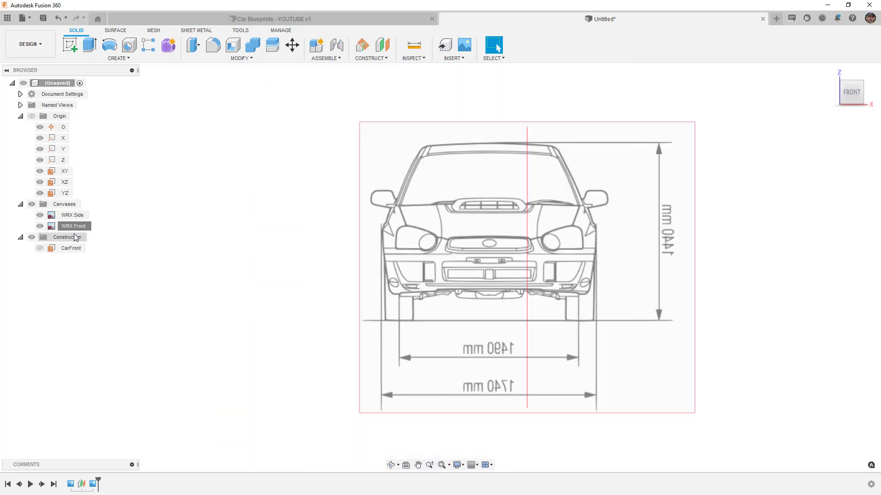
{"action": "right_click", "coordinate": [78, 230]}
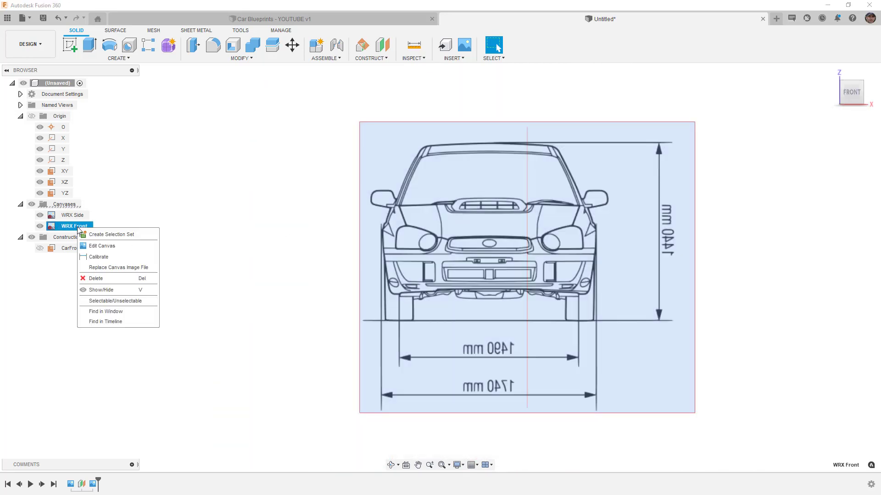
{"action": "left_click", "coordinate": [102, 246]}
{"action": "left_click_drag", "start_coordinate": [537, 255], "coordinate": [576, 250]}
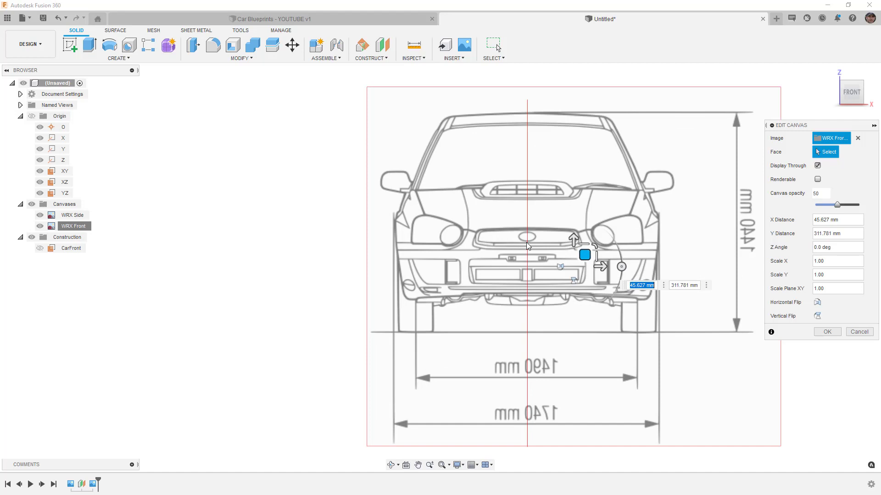
{"action": "scroll", "coordinate": [527, 243], "scroll_direction": "up", "scroll_amount": 5}
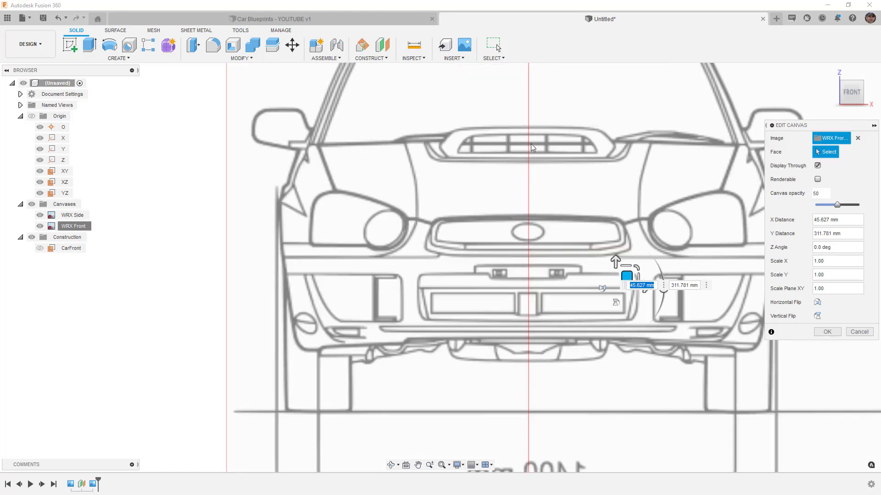
{"action": "scroll", "coordinate": [532, 197], "scroll_direction": "down", "scroll_amount": 5}
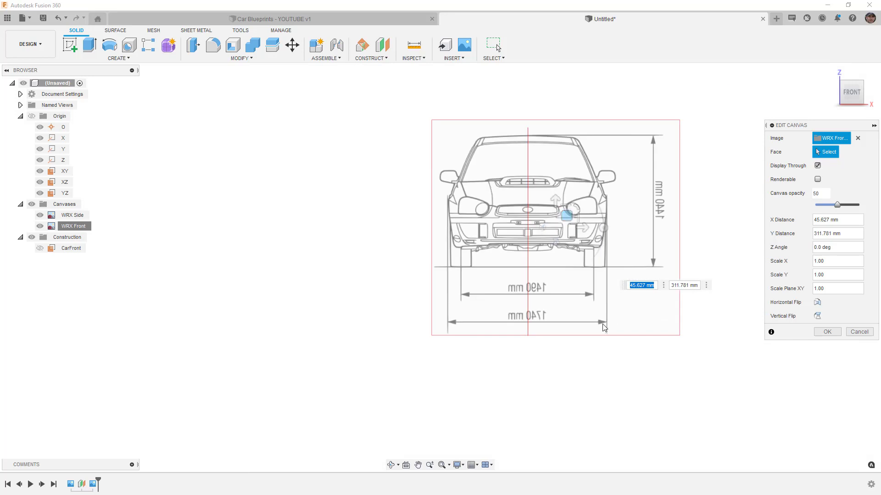
Step: Set the WRX Front canvas offset to 44 mm X and 0 mm Y
{"action": "middle_click_drag", "start_coordinate": [603, 325], "coordinate": [557, 325], "text": "shift"}
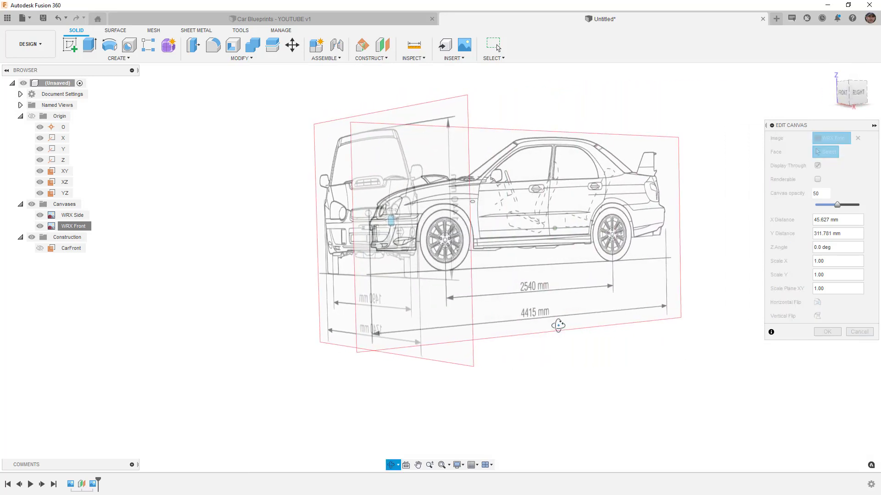
{"action": "scroll", "coordinate": [368, 279], "scroll_direction": "up", "scroll_amount": 8}
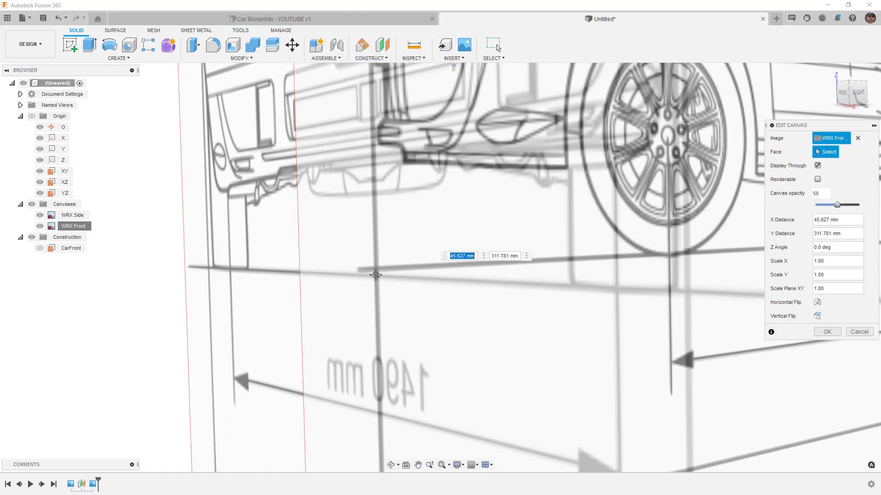
{"action": "middle_click_drag", "start_coordinate": [375, 275], "coordinate": [378, 338]}
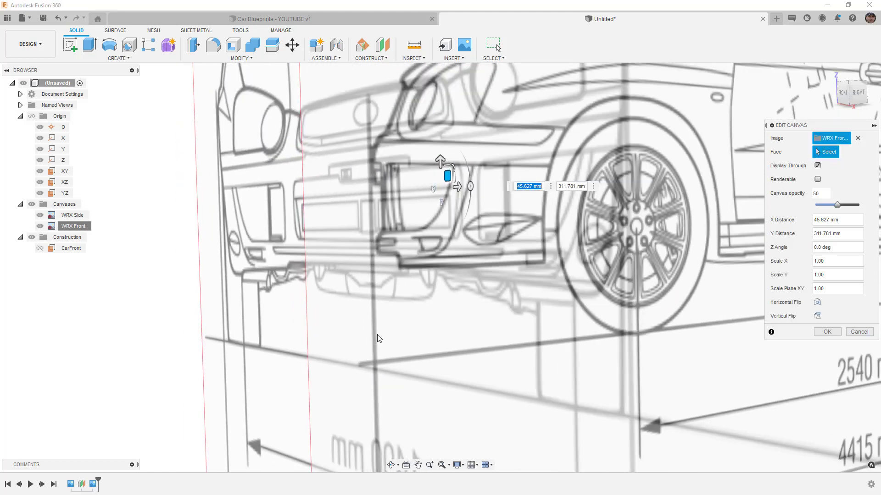
{"action": "left_click", "coordinate": [440, 160]}
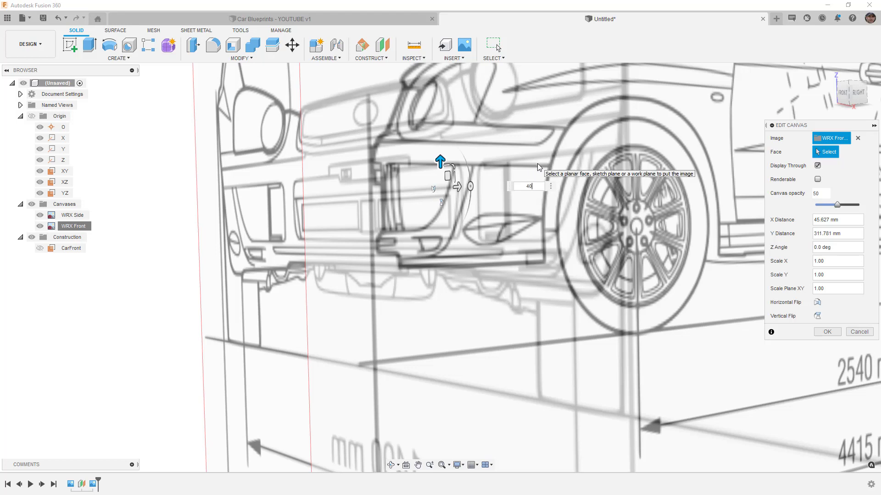
{"action": "key", "text": "Return"}
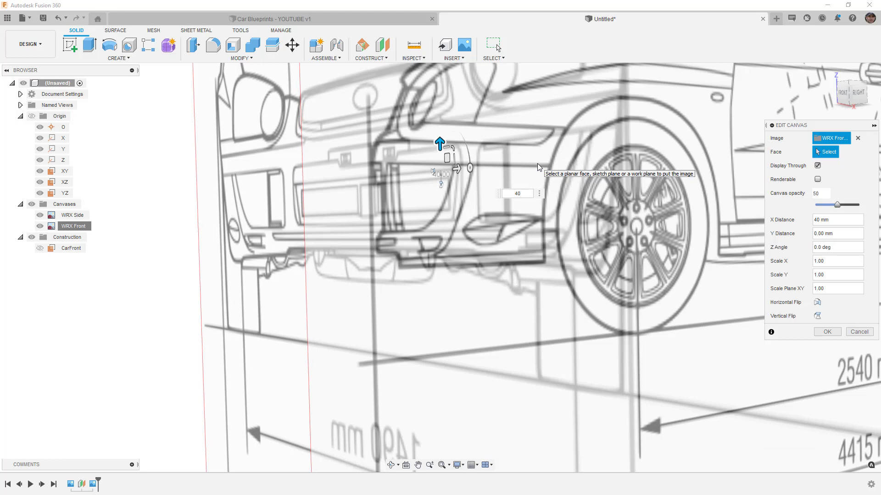
{"action": "type", "text": "44"}
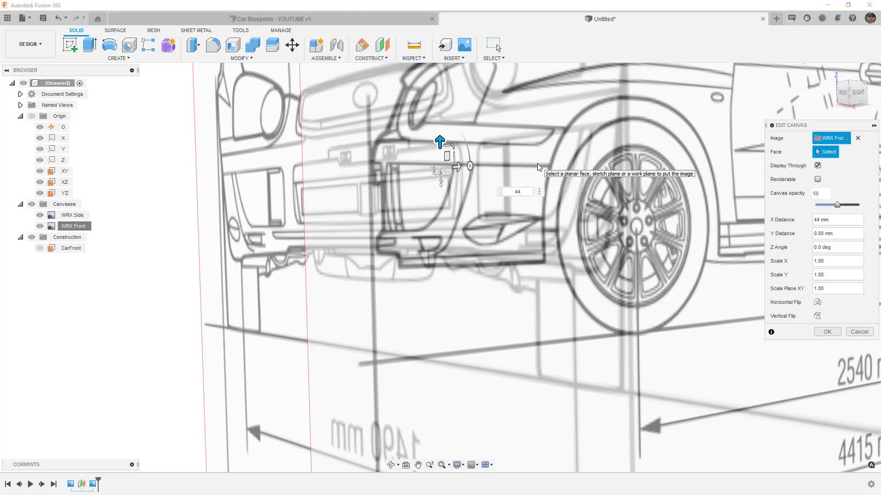
{"action": "key", "text": "Return"}
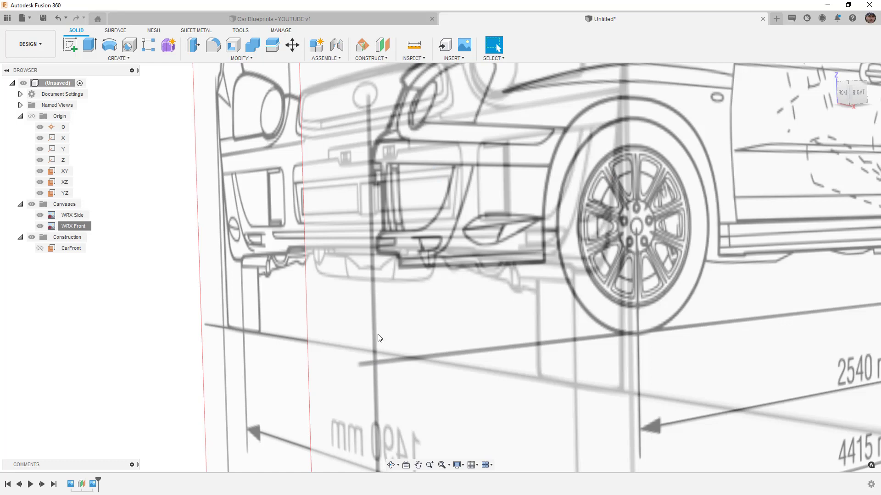
Step: Open Edit Canvas for WRX Front and start shifting it sideways with a -5 offset
{"action": "left_click", "coordinate": [74, 230]}
{"action": "right_click", "coordinate": [73, 231]}
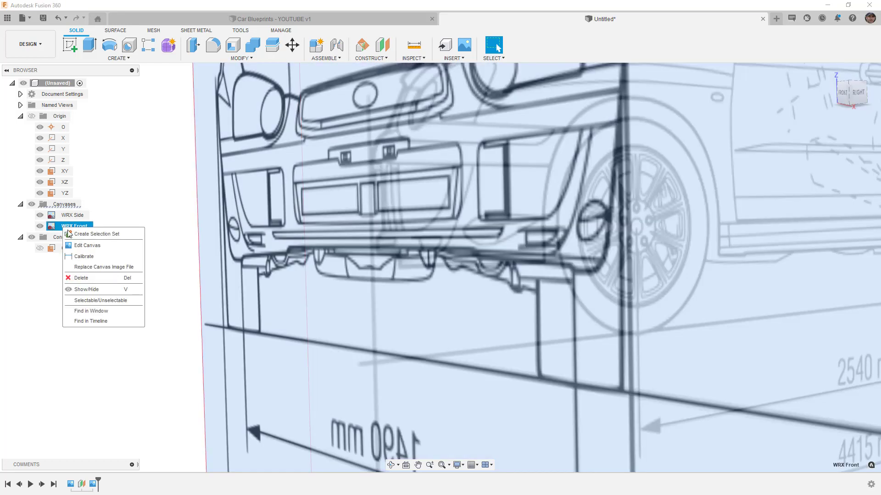
{"action": "left_click", "coordinate": [89, 247]}
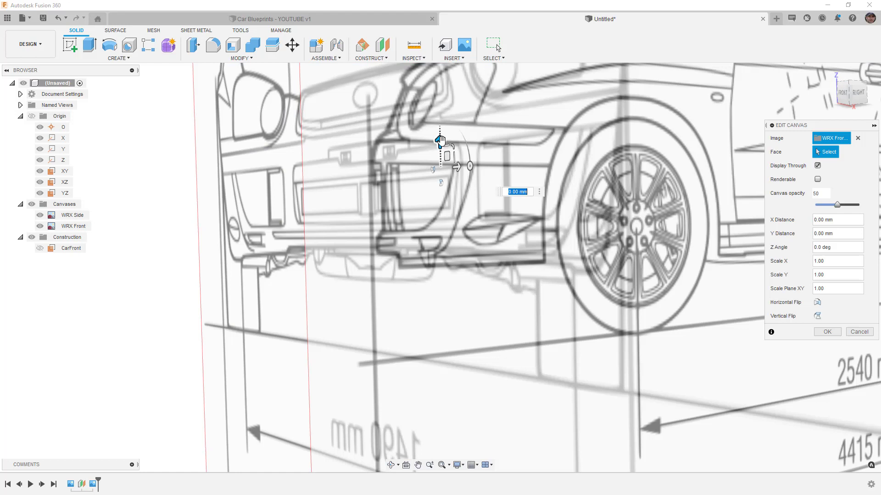
{"action": "left_click_drag", "start_coordinate": [441, 143], "coordinate": [440, 156]}
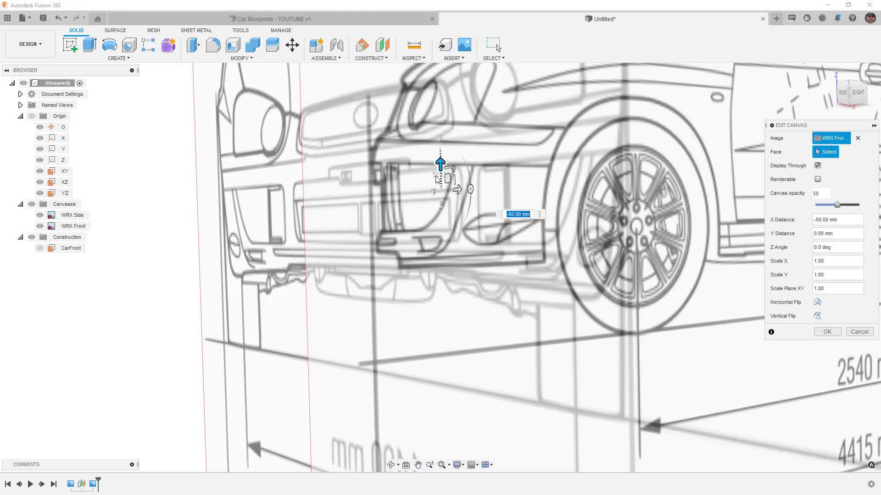
{"action": "scroll", "coordinate": [382, 360], "scroll_direction": "up", "scroll_amount": 1}
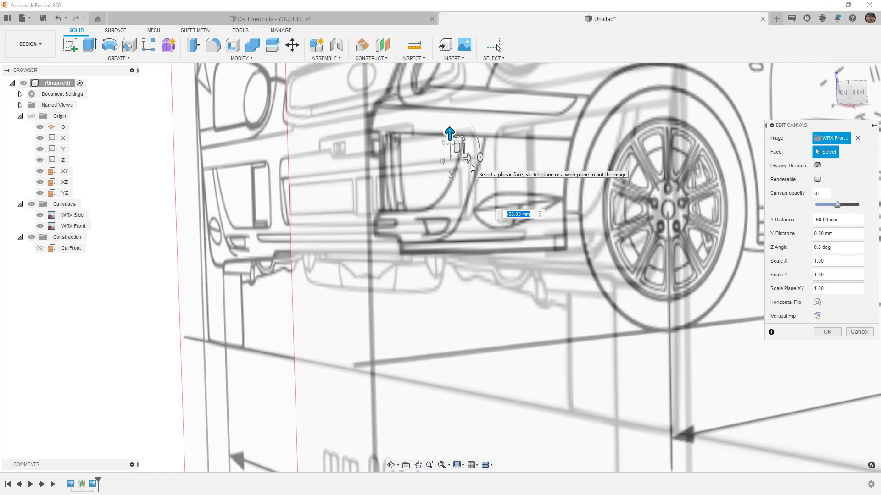
{"action": "type", "text": "-5"}
{"action": "key", "text": "Return"}
Step: Correct the WRX Front X distance to -40 mm and apply the placement
{"action": "type", "text": "-"}
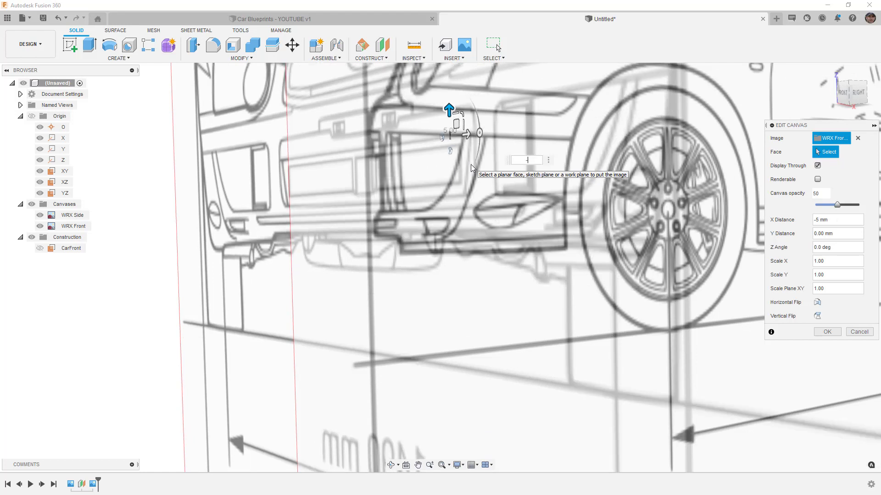
{"action": "type", "text": "45"}
{"action": "key", "text": "Return"}
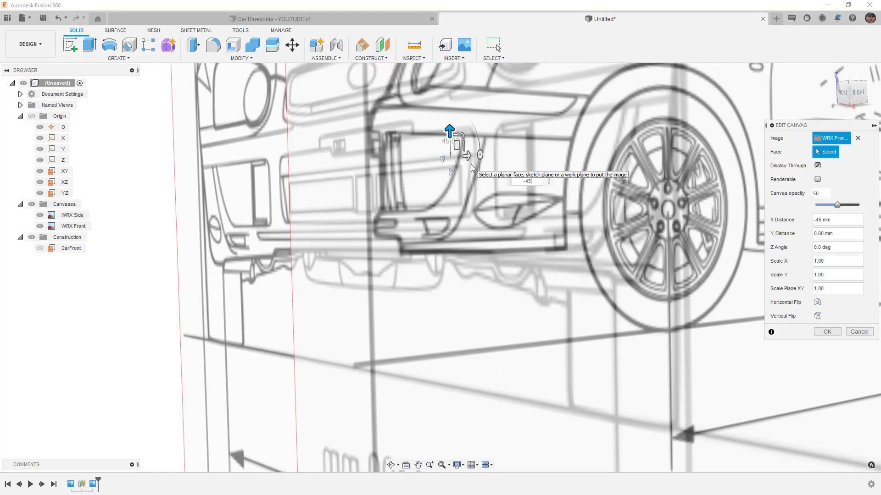
{"action": "key", "text": "BackSpace"}
{"action": "type", "text": "0"}
{"action": "key", "text": "Return"}
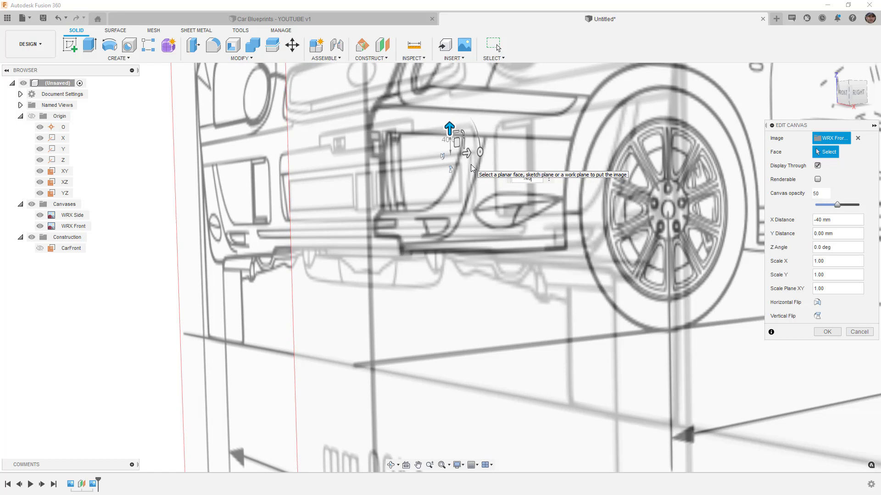
{"action": "left_click", "coordinate": [827, 331]}
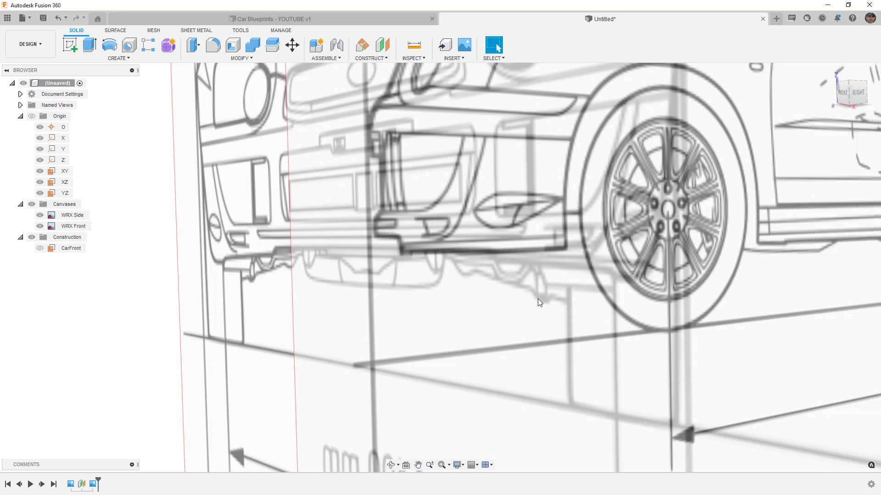
{"action": "scroll", "coordinate": [539, 303], "scroll_direction": "down", "scroll_amount": 10}
{"action": "middle_click_drag", "start_coordinate": [512, 284], "coordinate": [429, 274], "text": "shift"}
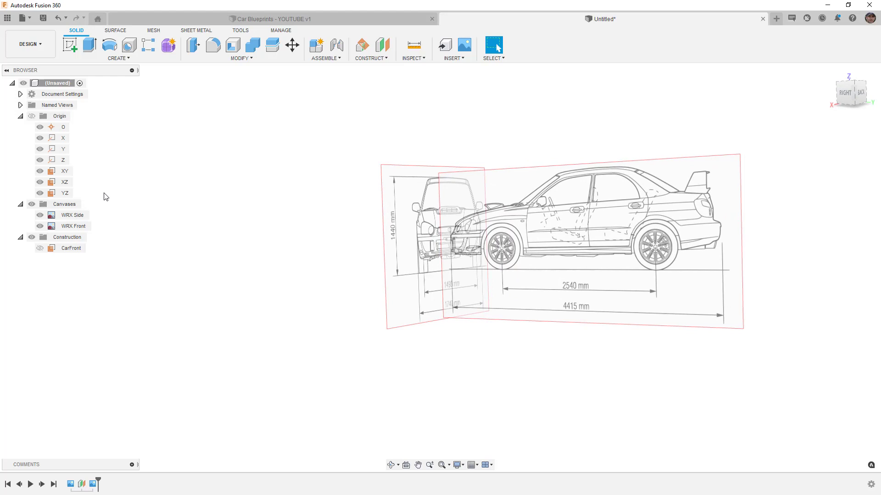
Step: Create an offset construction plane 2200 mm from the XZ plane toward the car's rear
{"action": "left_click", "coordinate": [61, 183]}
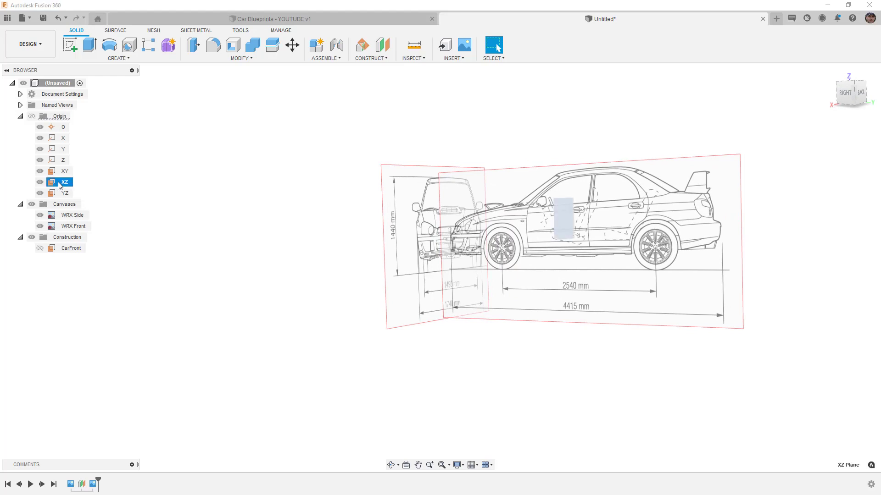
{"action": "left_click", "coordinate": [389, 48]}
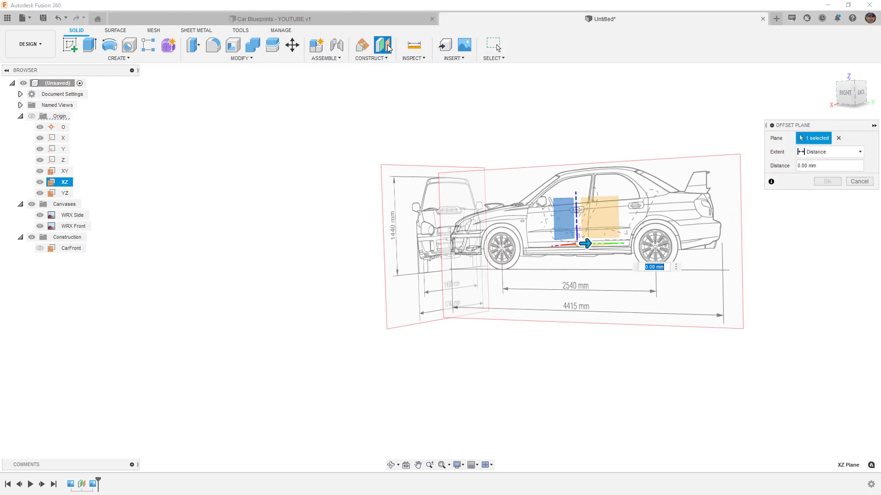
{"action": "left_click_drag", "start_coordinate": [585, 243], "coordinate": [734, 243]}
{"action": "left_click", "coordinate": [845, 93]}
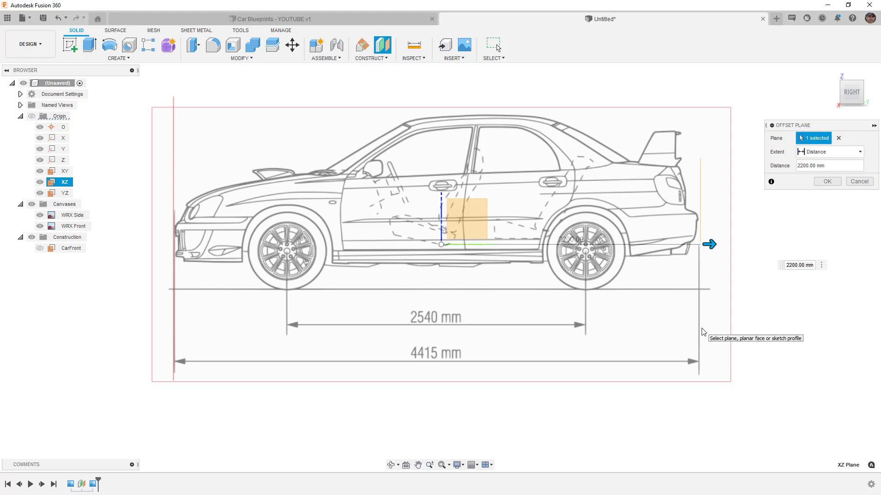
{"action": "left_click", "coordinate": [827, 181]}
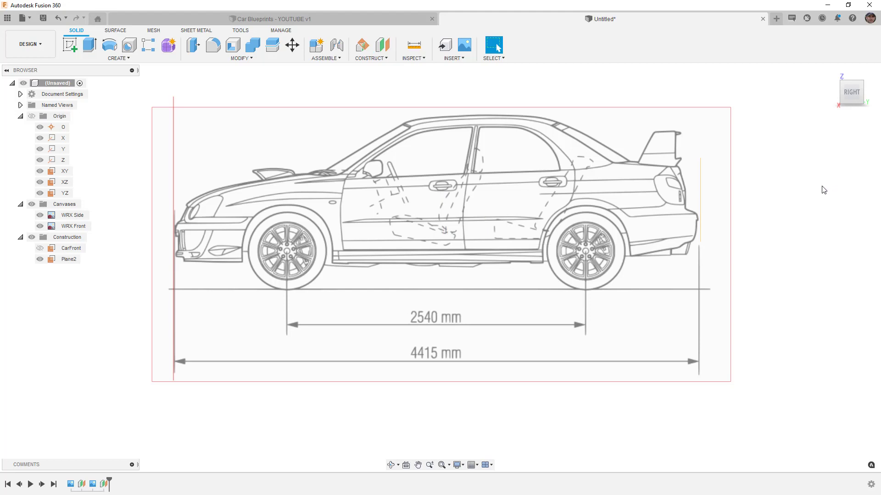
Step: Rename the new plane to 'Car Rear'
{"action": "double_click", "coordinate": [68, 260]}
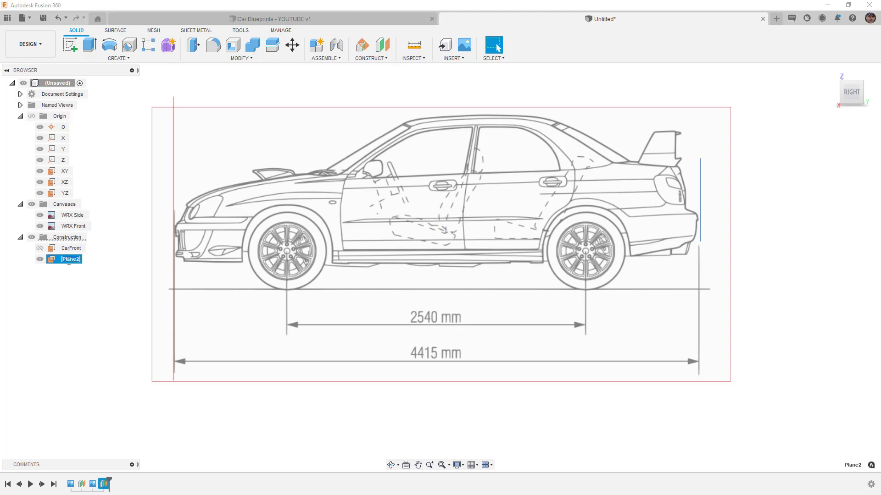
{"action": "type", "text": "Car Rear"}
{"action": "key", "text": "Return"}
Step: Hide Car Rear and insert the WRX Back image as a canvas on the rear plane
{"action": "left_click", "coordinate": [39, 260]}
{"action": "left_click", "coordinate": [465, 45]}
{"action": "left_click", "coordinate": [360, 337]}
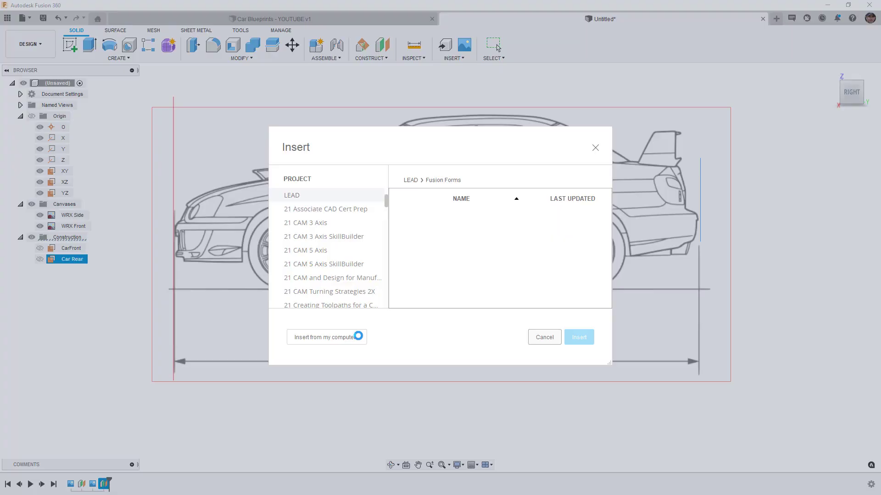
{"action": "left_click", "coordinate": [122, 111]}
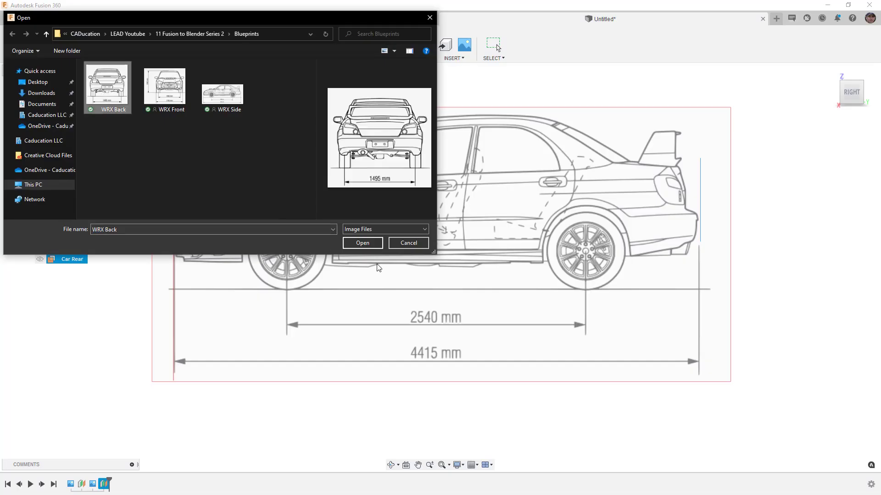
{"action": "left_click", "coordinate": [363, 242]}
{"action": "middle_click_drag", "start_coordinate": [580, 350], "coordinate": [531, 354], "text": "shift"}
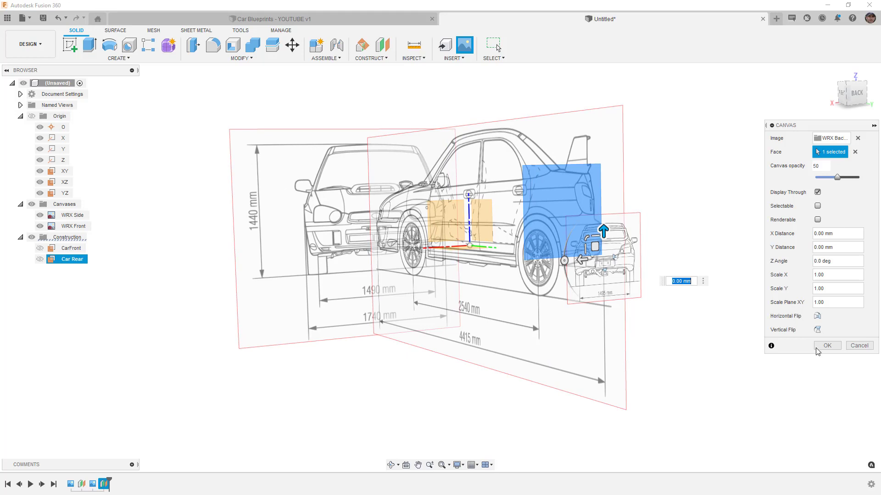
{"action": "left_click", "coordinate": [825, 347]}
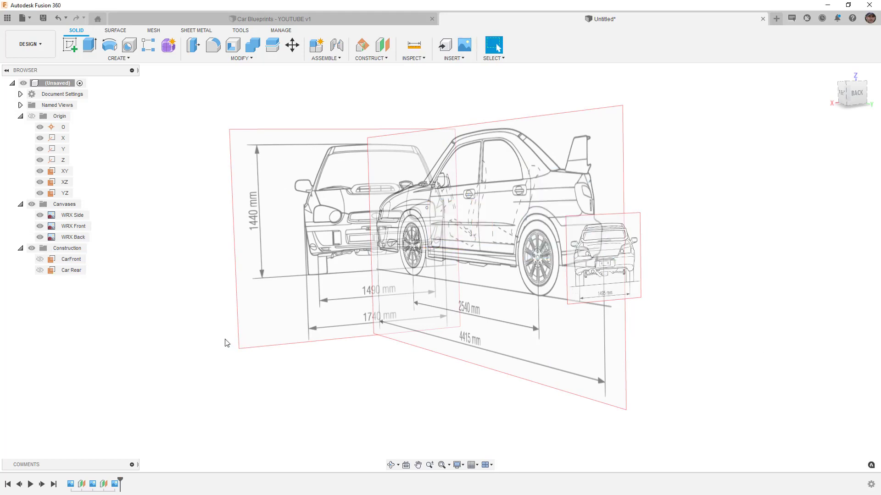
Step: Calibrate WRX Back from the back view, setting the 1495 mm dimension span to 1490 mm
{"action": "right_click", "coordinate": [70, 240]}
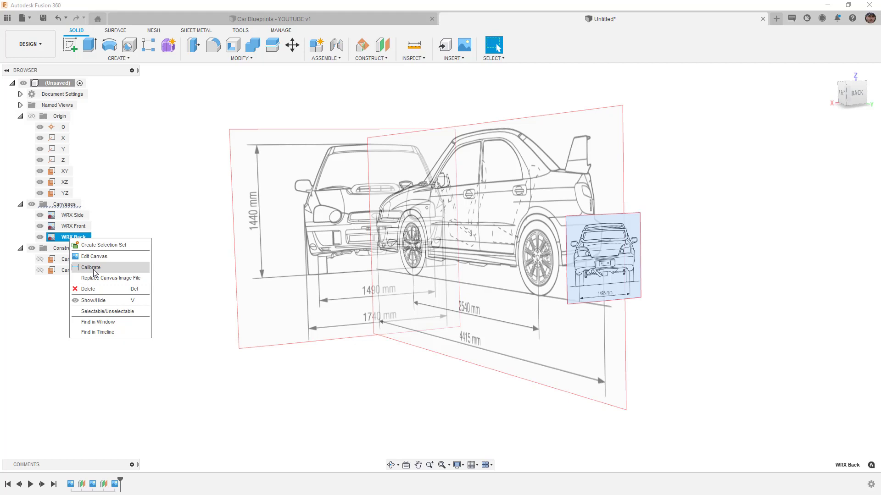
{"action": "left_click", "coordinate": [94, 268]}
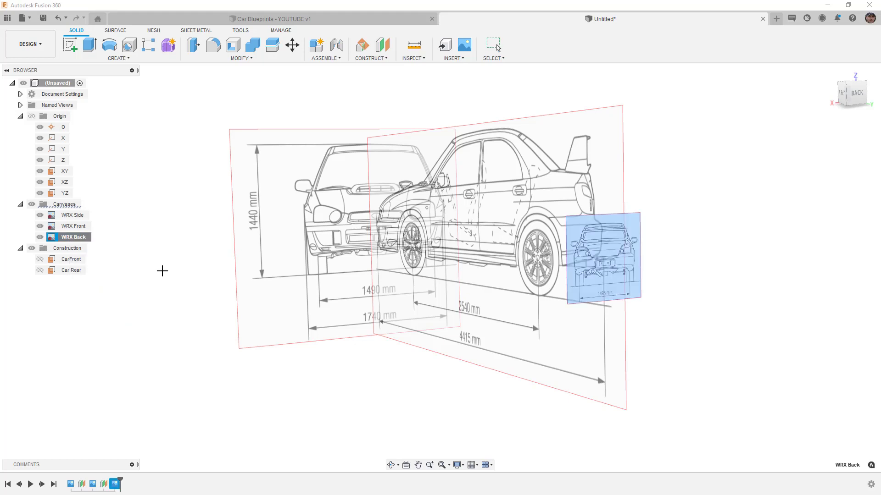
{"action": "left_click", "coordinate": [855, 93]}
{"action": "scroll", "coordinate": [503, 290], "scroll_direction": "up", "scroll_amount": 10}
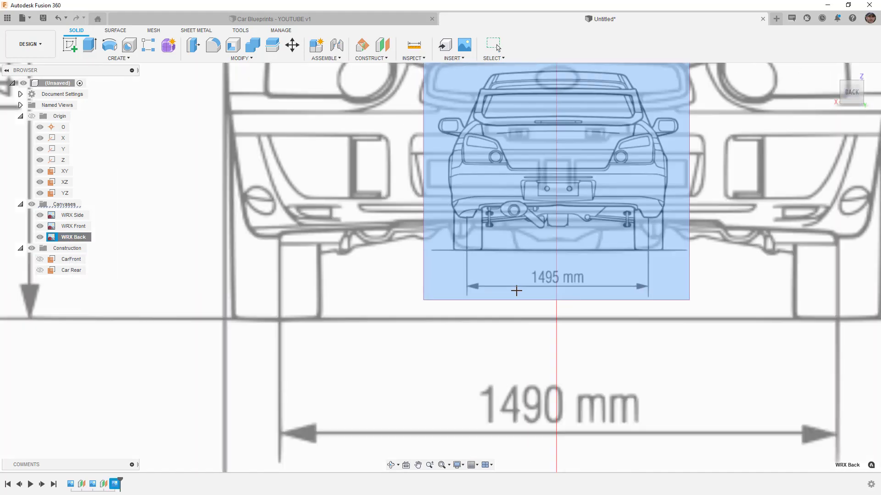
{"action": "scroll", "coordinate": [503, 290], "scroll_direction": "up", "scroll_amount": 2}
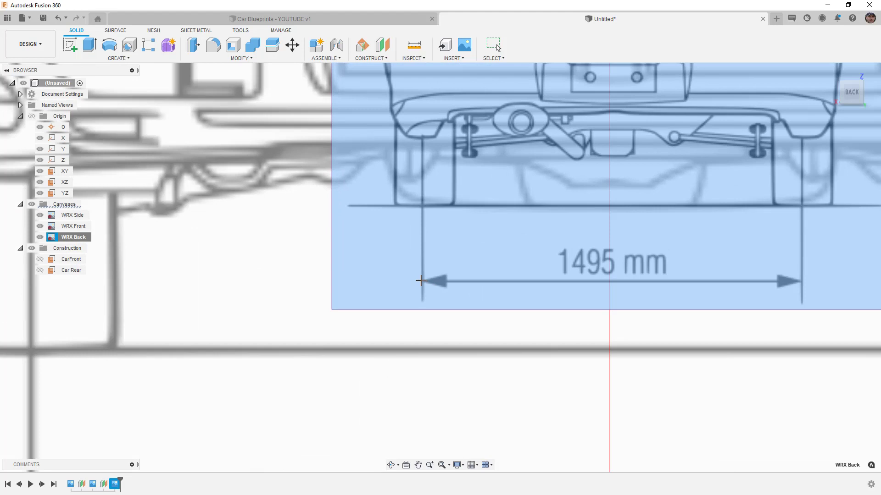
{"action": "left_click", "coordinate": [422, 281]}
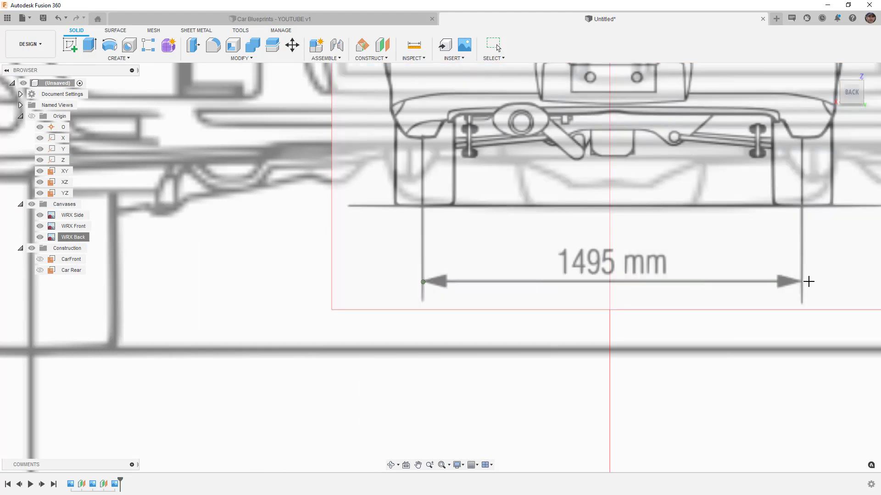
{"action": "left_click", "coordinate": [802, 281]}
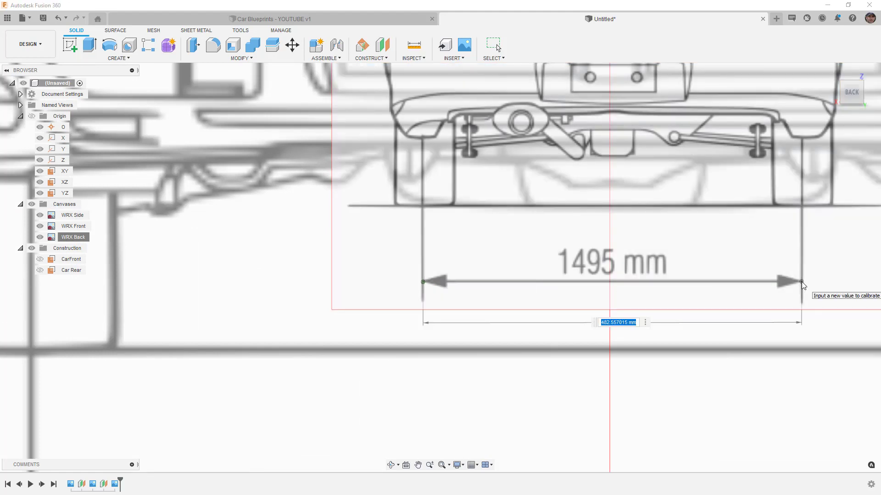
{"action": "type", "text": "1490"}
{"action": "key", "text": "Return"}
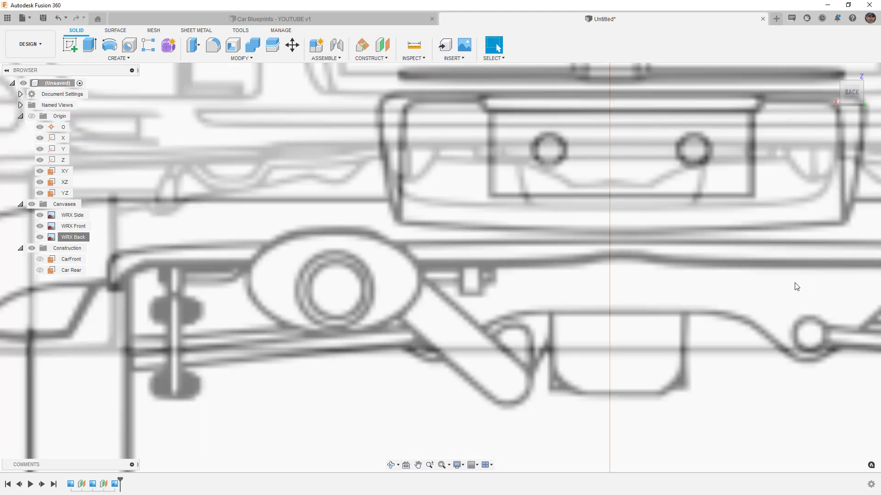
{"action": "scroll", "coordinate": [711, 292], "scroll_direction": "up", "scroll_amount": 2}
{"action": "scroll", "coordinate": [523, 320], "scroll_direction": "down", "scroll_amount": 5}
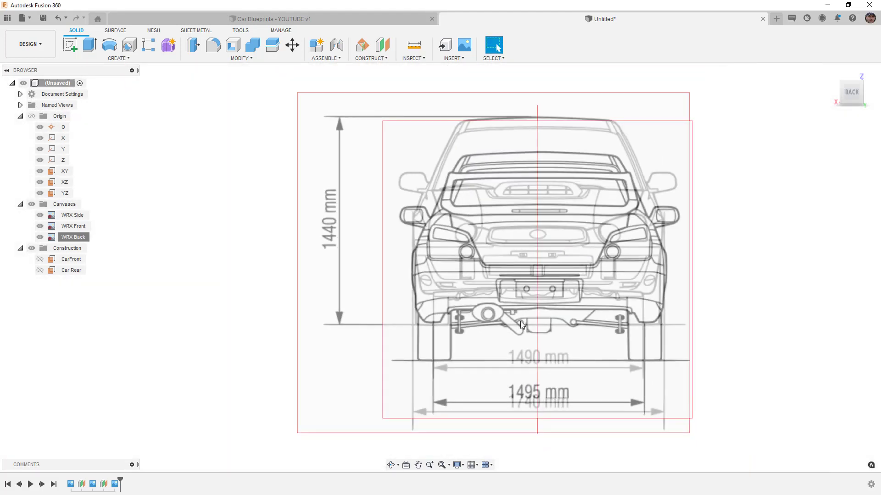
Step: Move the WRX Back canvas to 242.931 mm X, 5.854 mm Y and orbit to see all canvases
{"action": "right_click", "coordinate": [73, 238]}
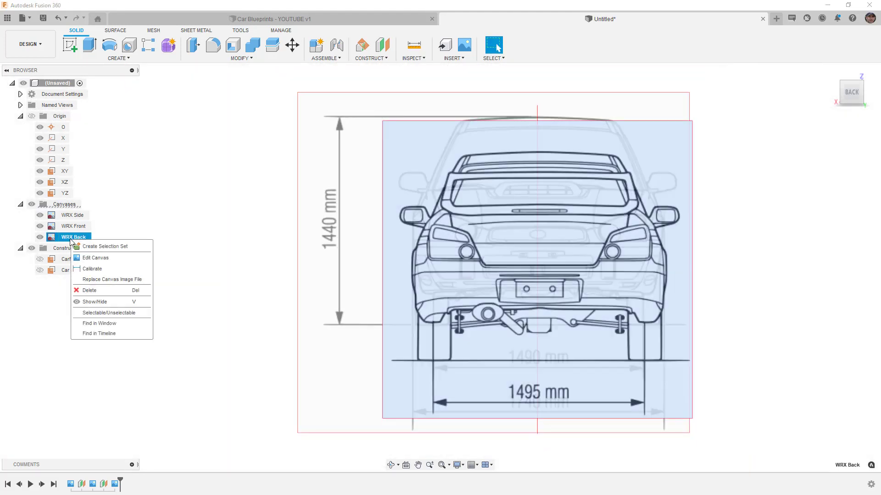
{"action": "left_click", "coordinate": [95, 258]}
{"action": "scroll", "coordinate": [527, 259], "scroll_direction": "up", "scroll_amount": 1}
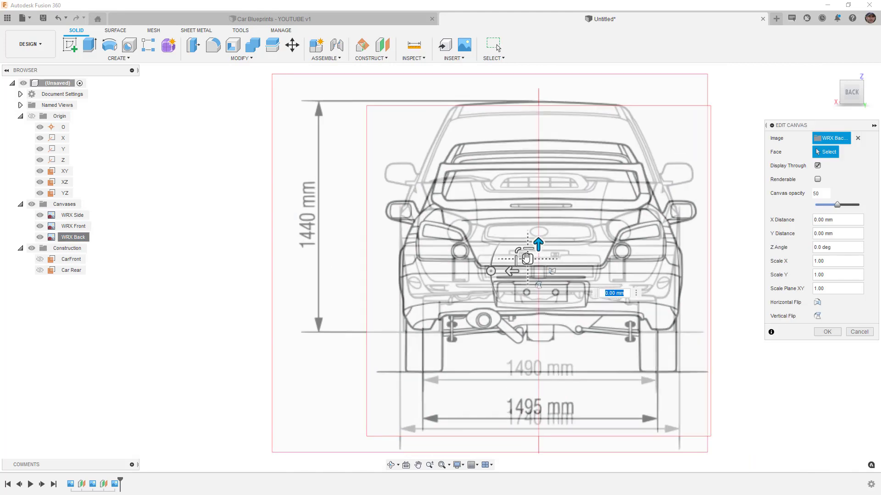
{"action": "left_click_drag", "start_coordinate": [527, 258], "coordinate": [526, 222]}
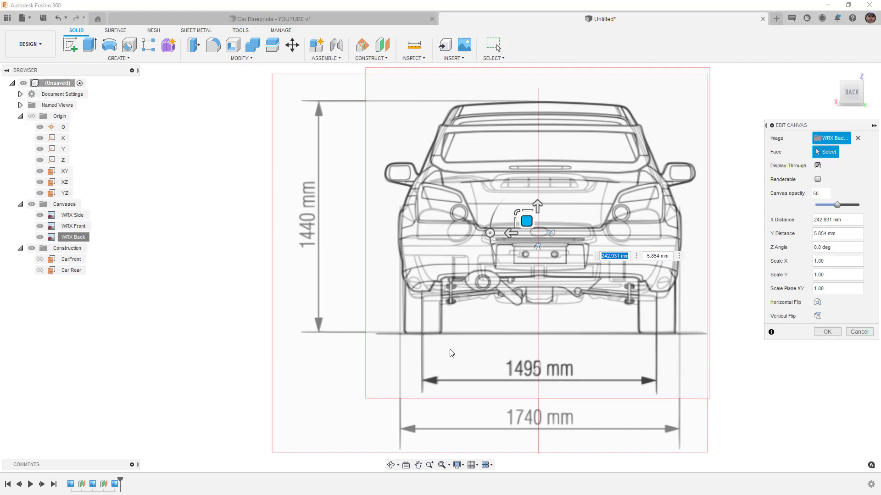
{"action": "scroll", "coordinate": [369, 152], "scroll_direction": "up", "scroll_amount": 5}
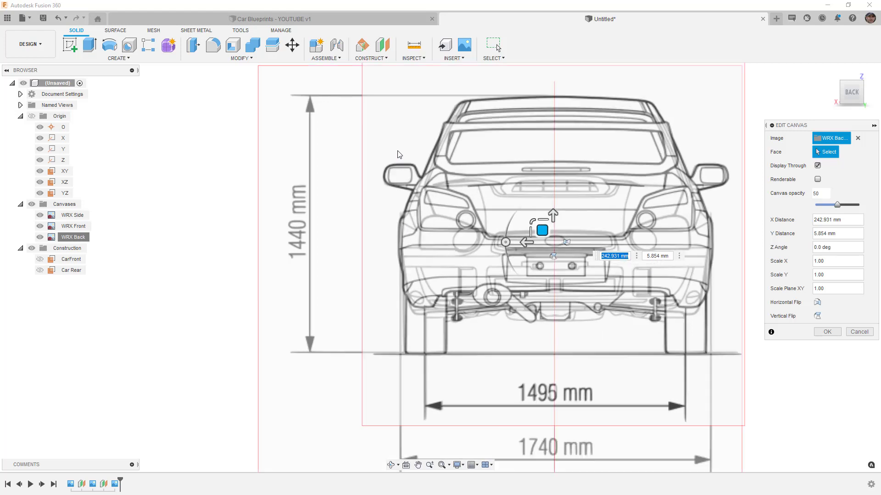
{"action": "scroll", "coordinate": [424, 185], "scroll_direction": "down", "scroll_amount": 2}
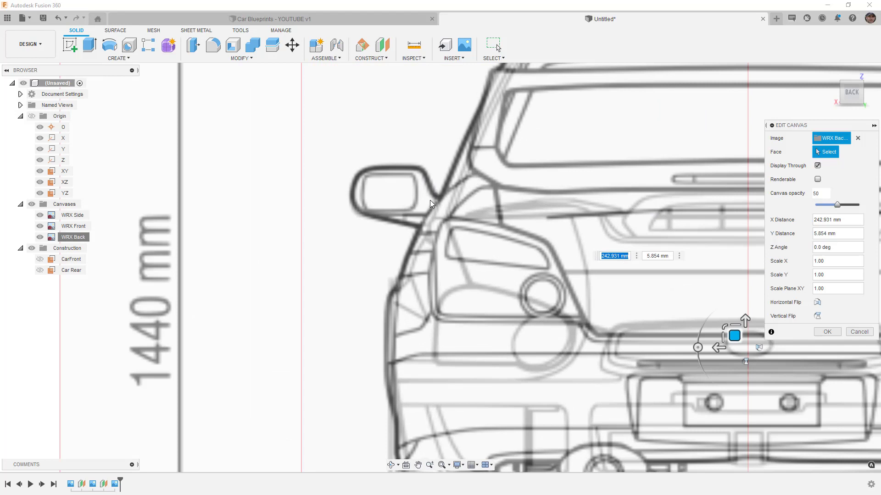
{"action": "scroll", "coordinate": [427, 193], "scroll_direction": "down", "scroll_amount": 4}
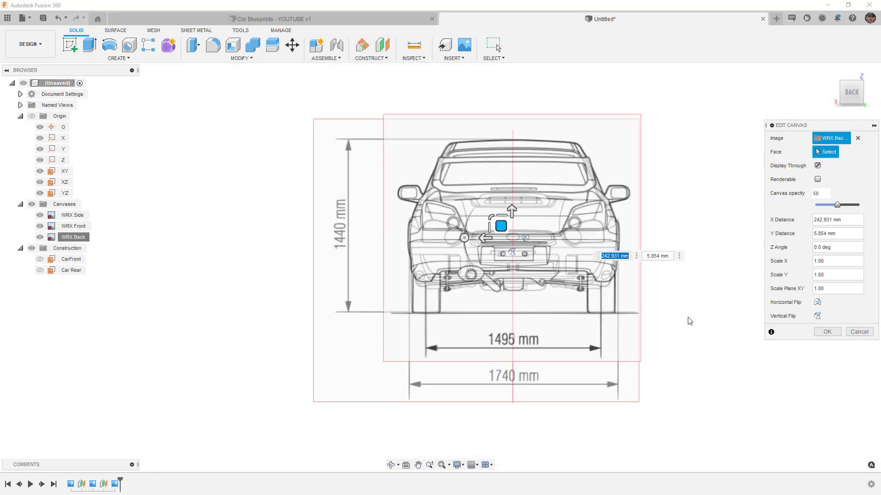
{"action": "left_click", "coordinate": [827, 332]}
{"action": "scroll", "coordinate": [508, 314], "scroll_direction": "down", "scroll_amount": 2}
{"action": "middle_click_drag", "start_coordinate": [508, 315], "coordinate": [540, 306], "text": "shift"}
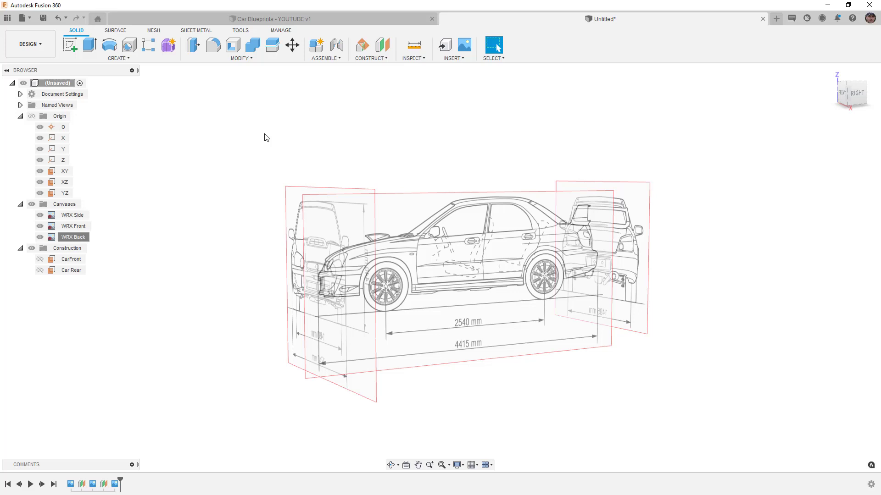
Step: Save the design under the name 'Car Blueprints'
{"action": "left_click", "coordinate": [43, 18]}
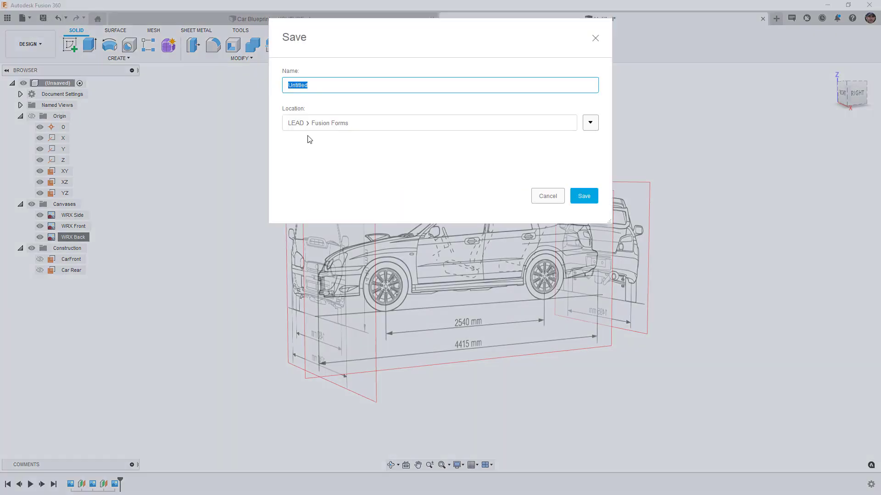
{"action": "type", "text": "Car Blueprints"}
{"action": "key", "text": "Return"}
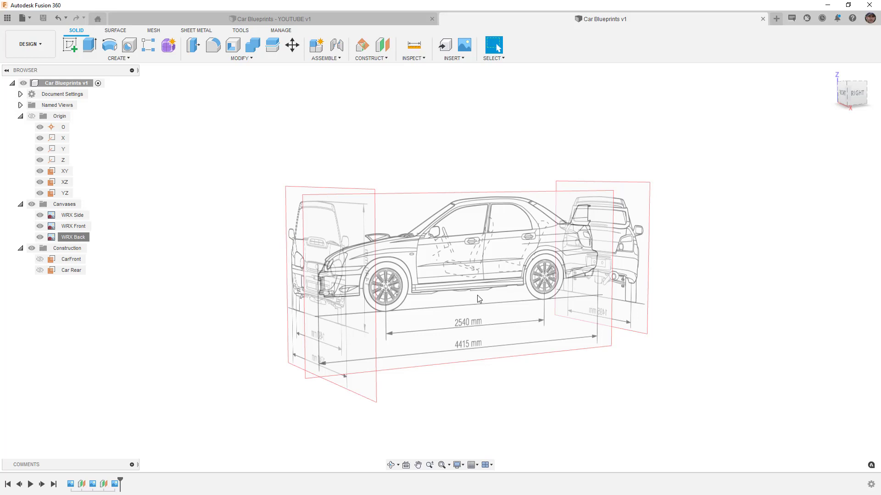
Step: Switch to the Right view, enter Create Form, and open the CREATE shape list
{"action": "left_click", "coordinate": [857, 93]}
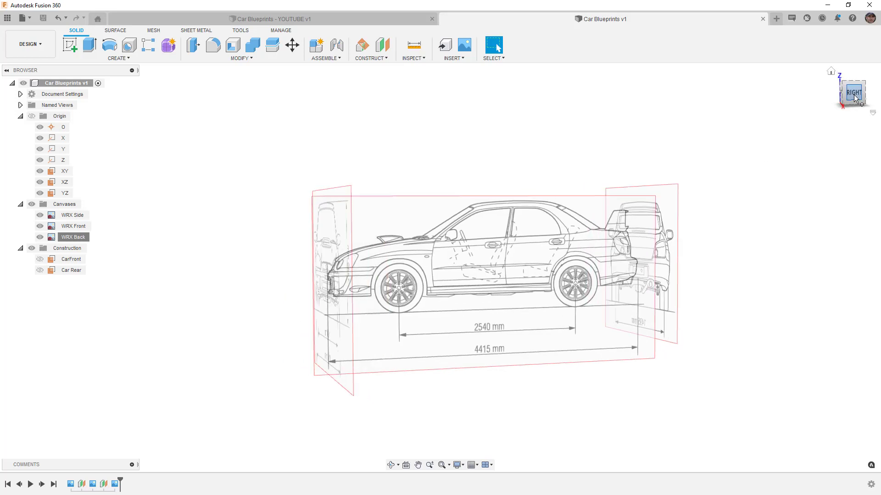
{"action": "left_click", "coordinate": [165, 47]}
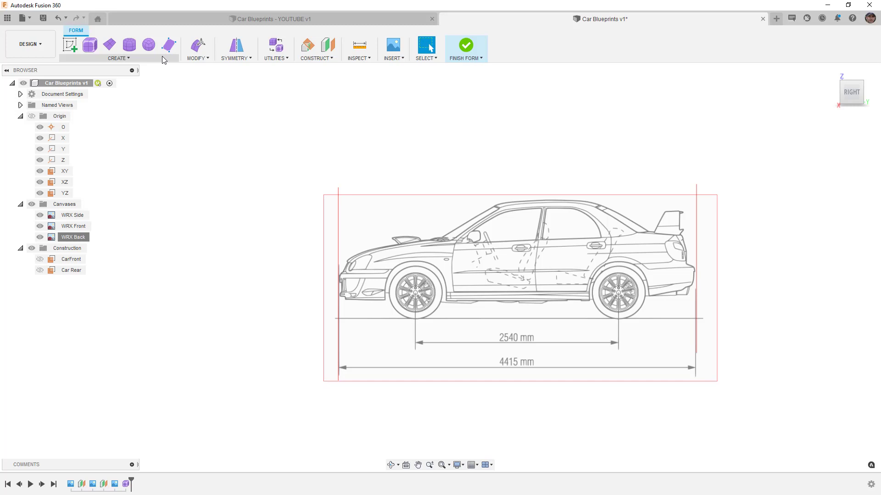
{"action": "left_click", "coordinate": [163, 60]}
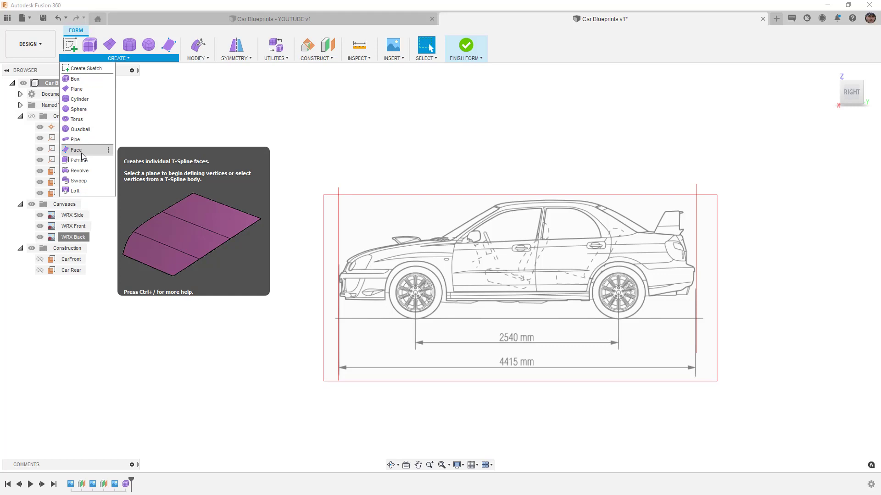
Step: Draw a four-sided T-spline Face on the XZ ground plane by placing its corners
{"action": "left_click", "coordinate": [83, 153]}
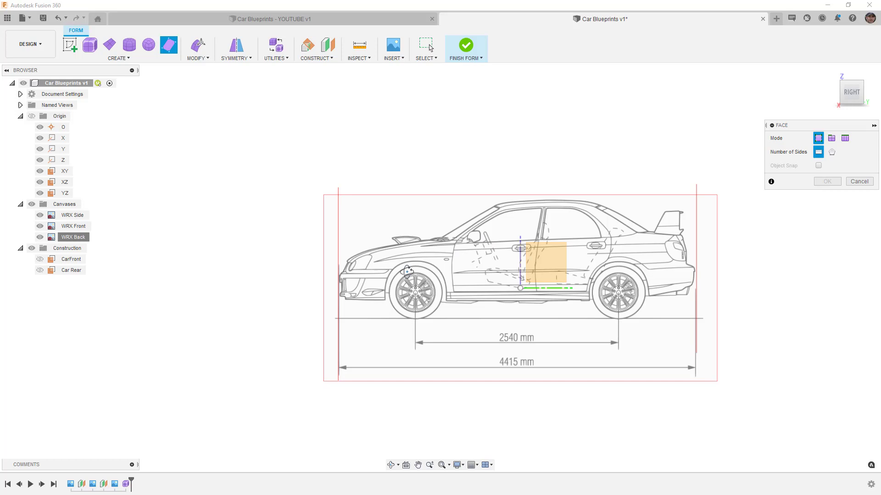
{"action": "middle_click_drag", "start_coordinate": [406, 271], "coordinate": [448, 278], "text": "shift"}
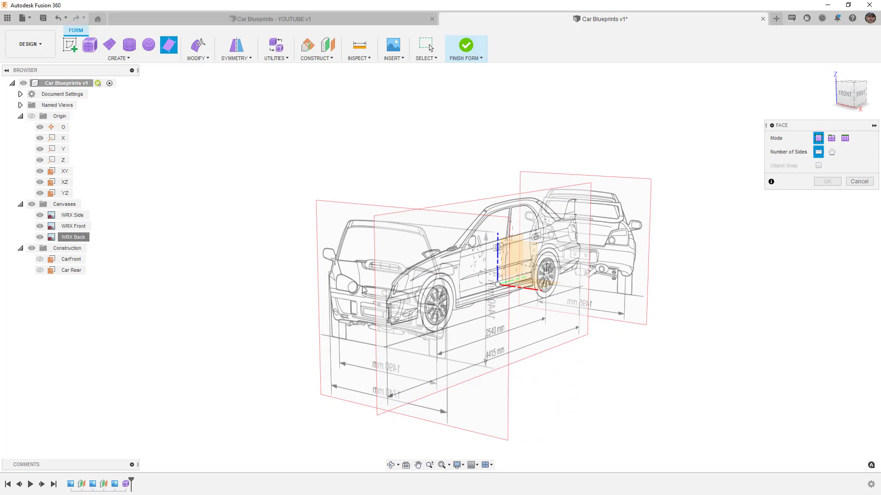
{"action": "middle_click_drag", "start_coordinate": [460, 314], "coordinate": [532, 279], "text": "shift"}
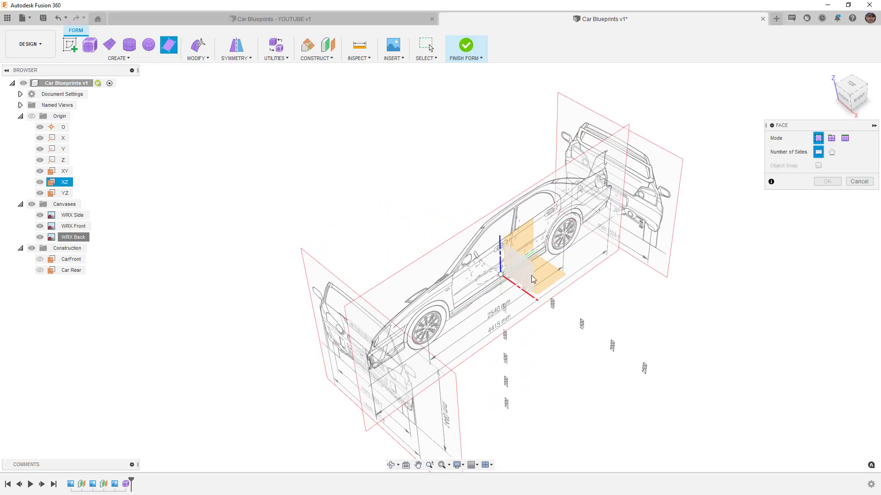
{"action": "left_click", "coordinate": [548, 280]}
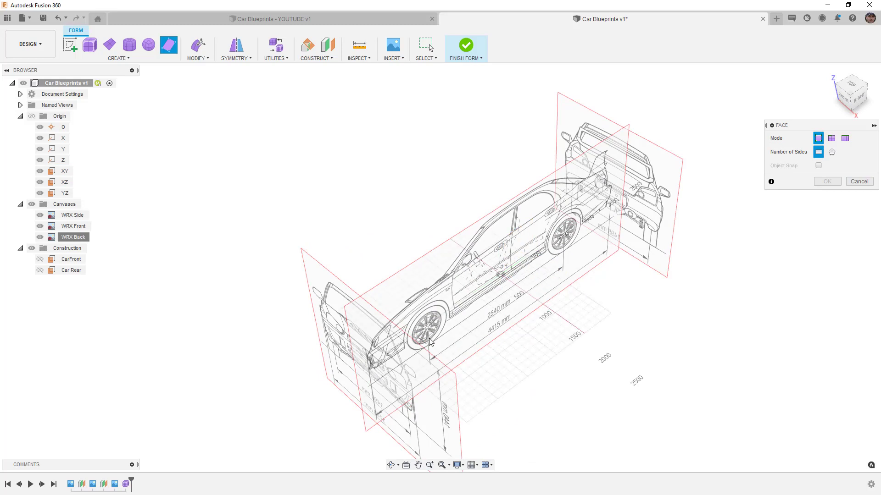
{"action": "left_click", "coordinate": [501, 275]}
{"action": "left_click", "coordinate": [441, 315]}
{"action": "left_click", "coordinate": [527, 293]}
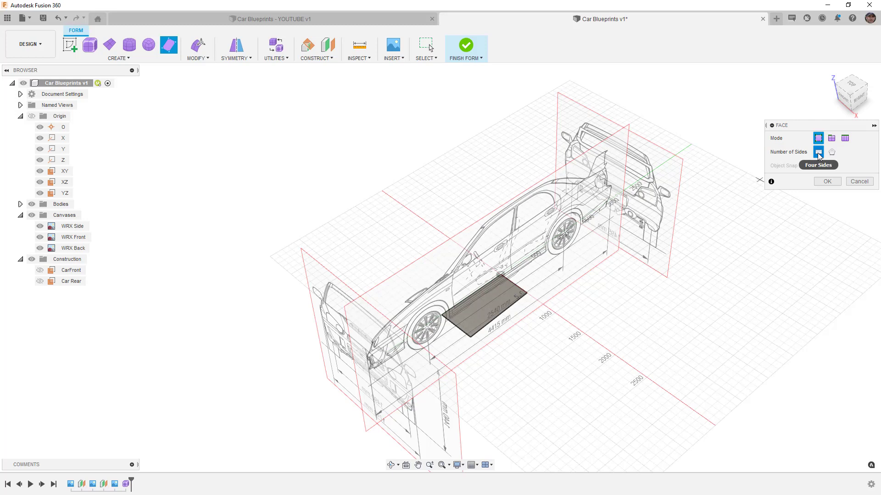
{"action": "left_click", "coordinate": [827, 182]}
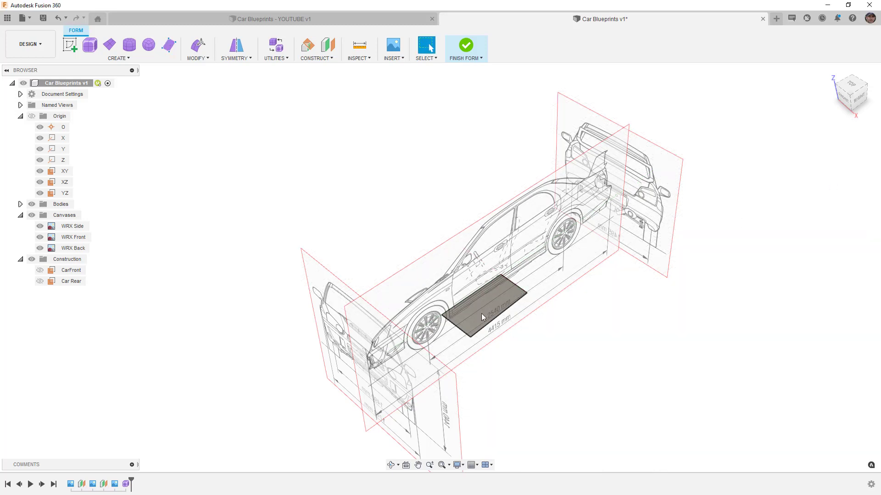
Step: Make a welded Mirror - Duplicate of the face body across the YZ plane
{"action": "scroll", "coordinate": [482, 317], "scroll_direction": "up", "scroll_amount": 3}
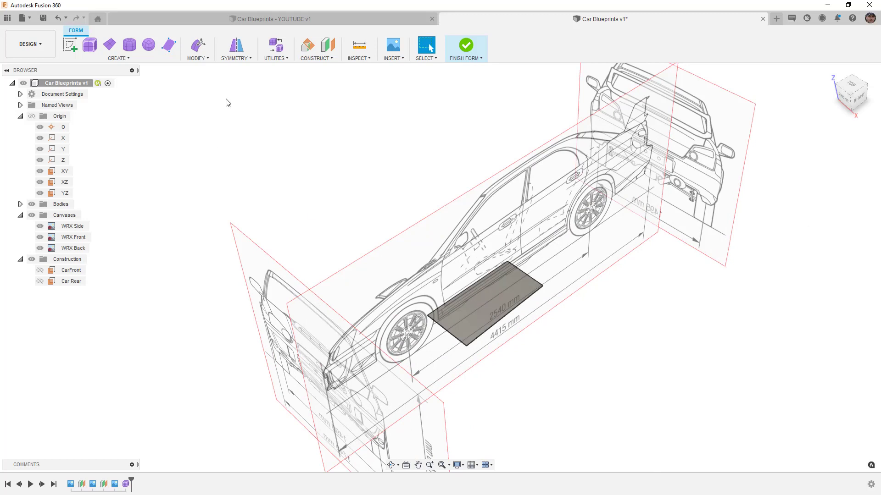
{"action": "left_click", "coordinate": [238, 59]}
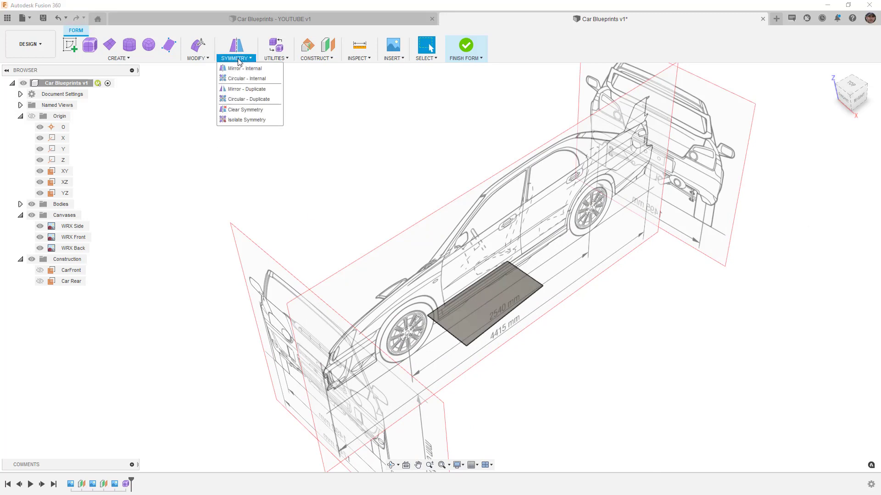
{"action": "left_click", "coordinate": [252, 94]}
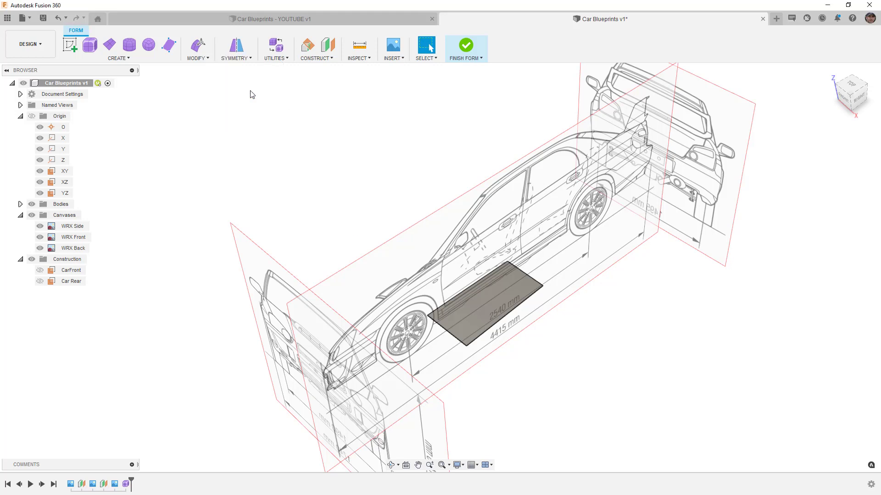
{"action": "left_click", "coordinate": [486, 302]}
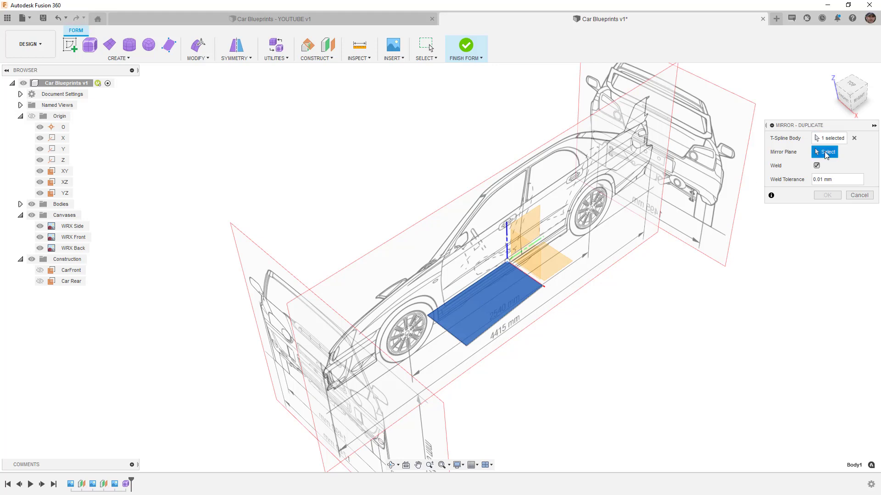
{"action": "left_click", "coordinate": [520, 232]}
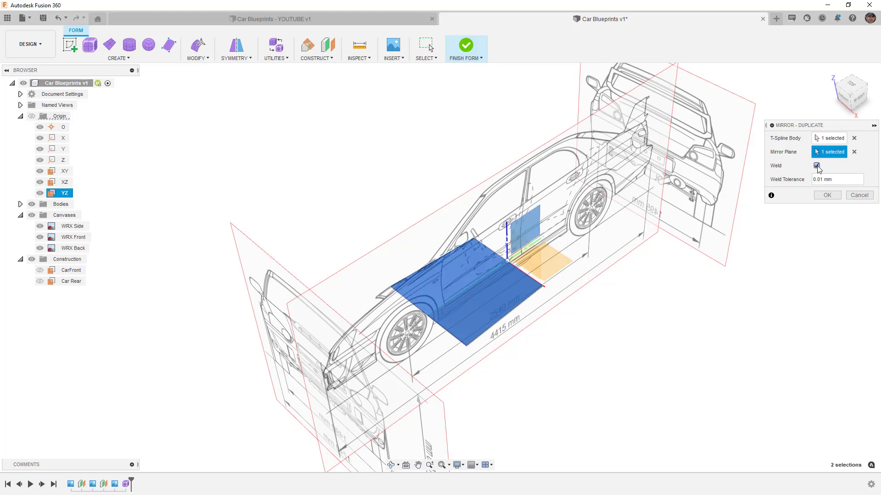
{"action": "left_click", "coordinate": [827, 196]}
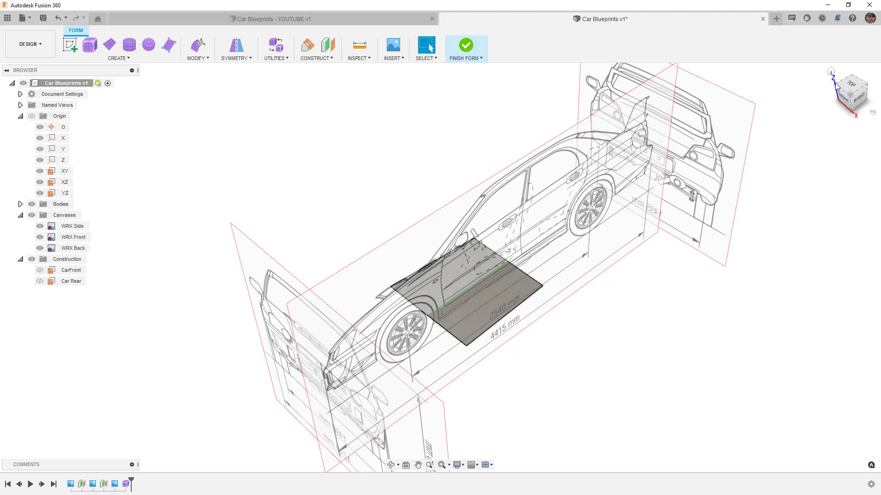
{"action": "left_click", "coordinate": [850, 85]}
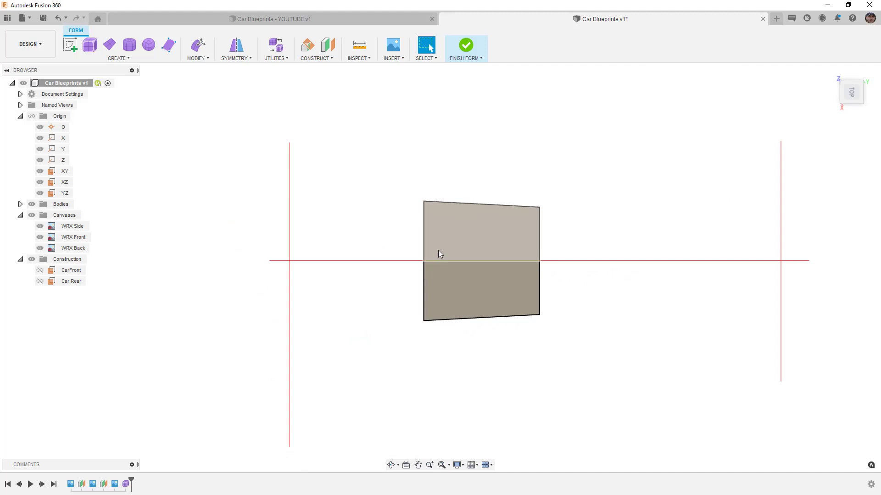
Step: Pull the face's lower-left corner vertex with Edit Form to bend the panel
{"action": "left_click", "coordinate": [446, 277]}
{"action": "left_click", "coordinate": [448, 252]}
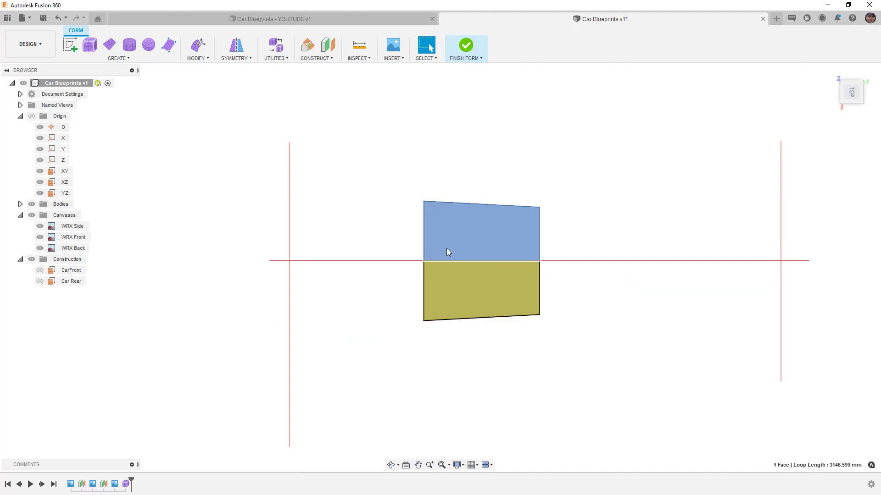
{"action": "left_click", "coordinate": [448, 285]}
{"action": "key", "text": "F6"}
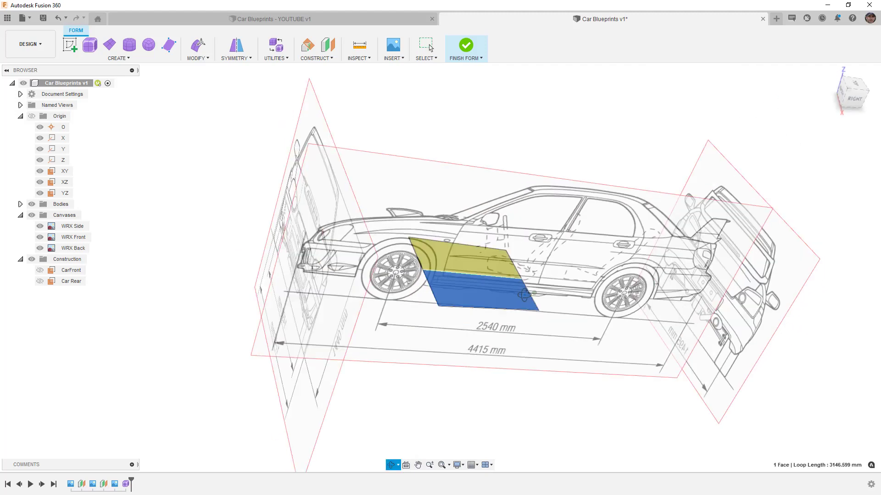
{"action": "left_click", "coordinate": [429, 334]}
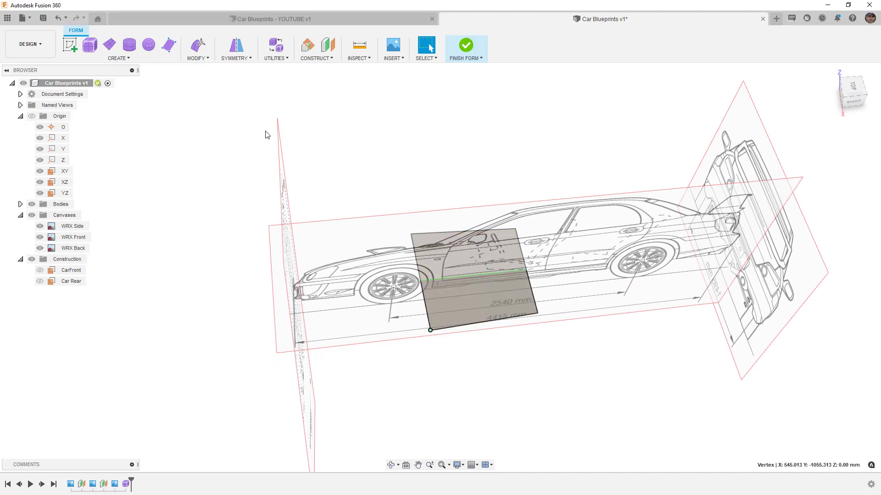
{"action": "left_click", "coordinate": [198, 44]}
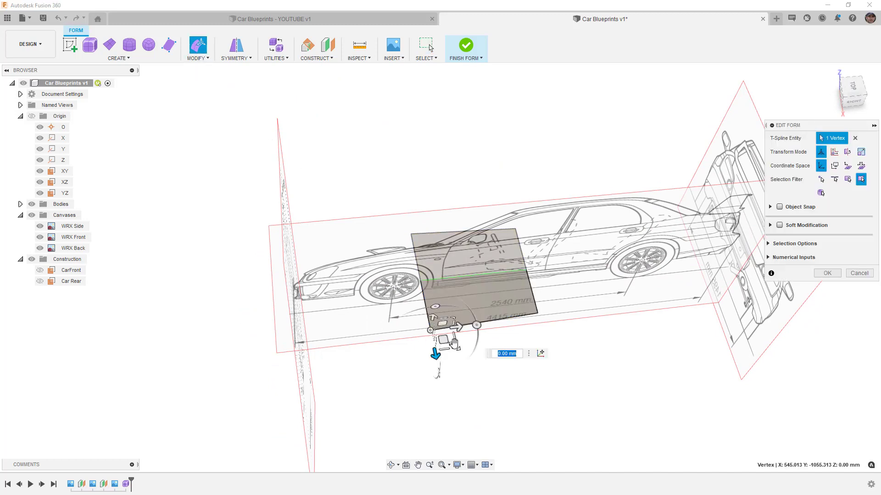
{"action": "left_click_drag", "start_coordinate": [453, 343], "coordinate": [391, 356]}
Step: Select the bottom edge, try tilting it -15 degrees, then cancel the rotation
{"action": "left_click", "coordinate": [520, 323]}
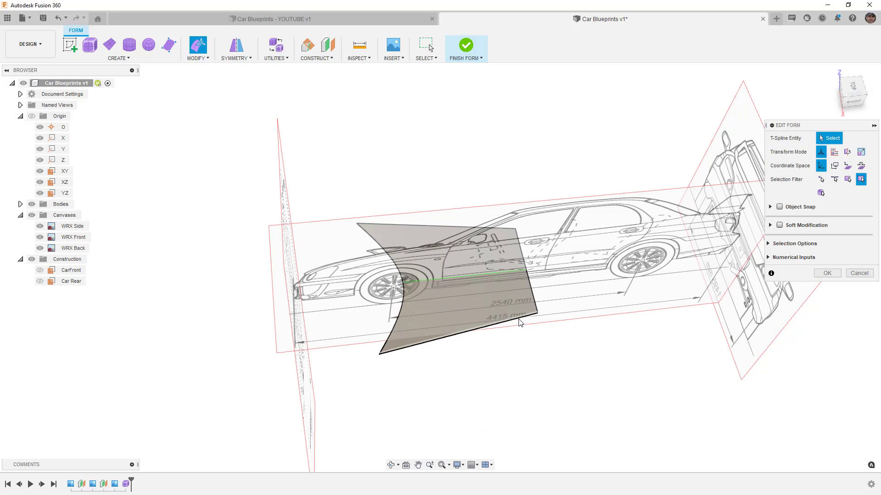
{"action": "left_click", "coordinate": [519, 322]}
{"action": "left_click_drag", "start_coordinate": [484, 326], "coordinate": [506, 332]}
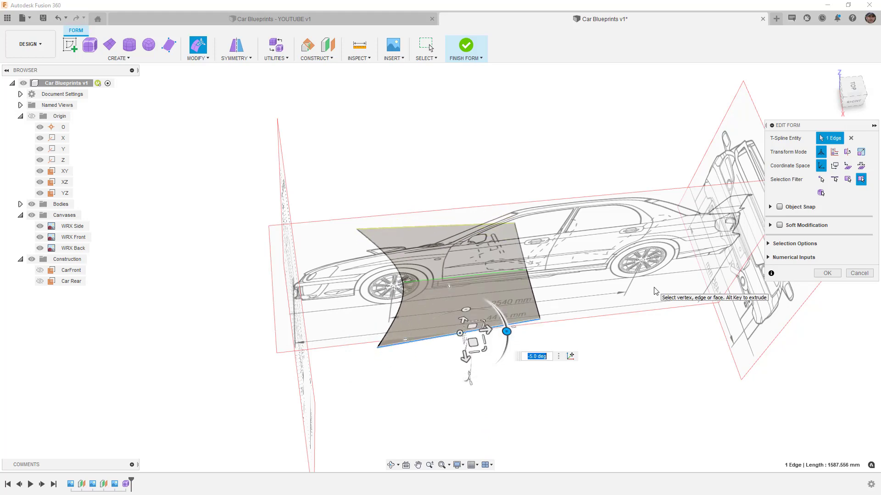
{"action": "left_click", "coordinate": [859, 273]}
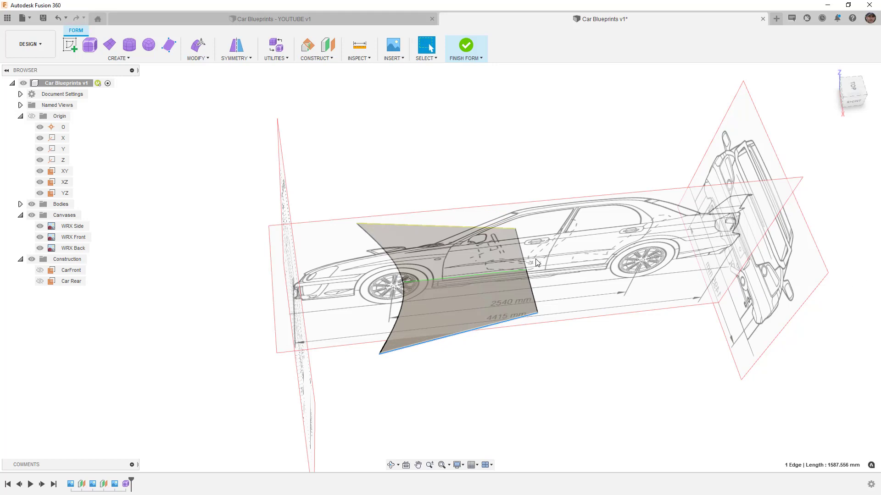
Step: Undo the face reshaping and corner move, then mirror the T-spline face across YZ as a welded duplicate
{"action": "left_click", "coordinate": [58, 19]}
{"action": "left_click", "coordinate": [58, 19]}
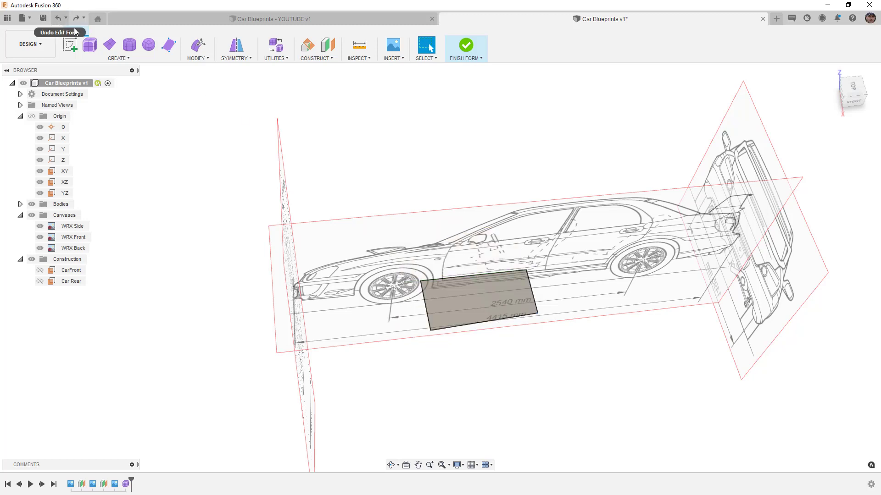
{"action": "left_click", "coordinate": [236, 59]}
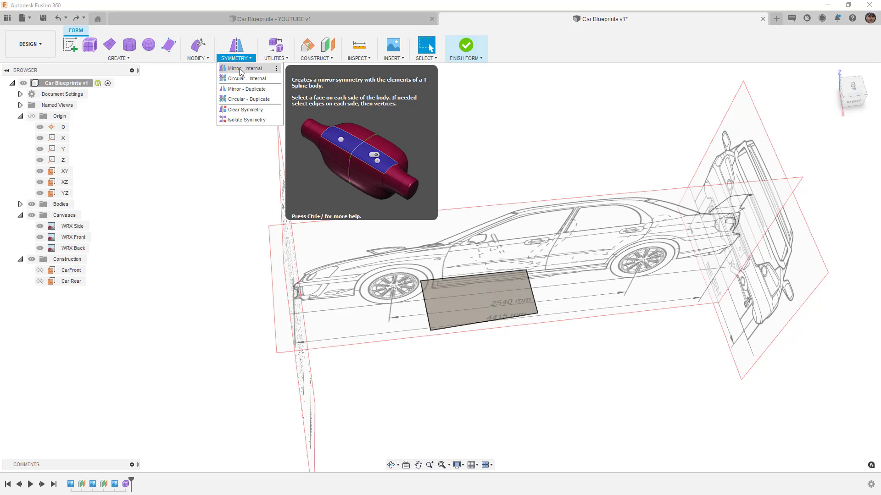
{"action": "left_click", "coordinate": [244, 93]}
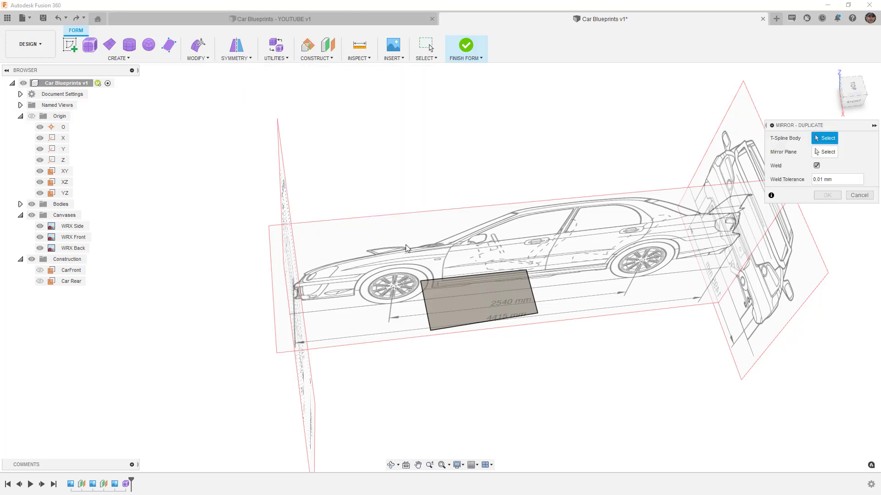
{"action": "left_click", "coordinate": [480, 300]}
{"action": "left_click", "coordinate": [555, 255]}
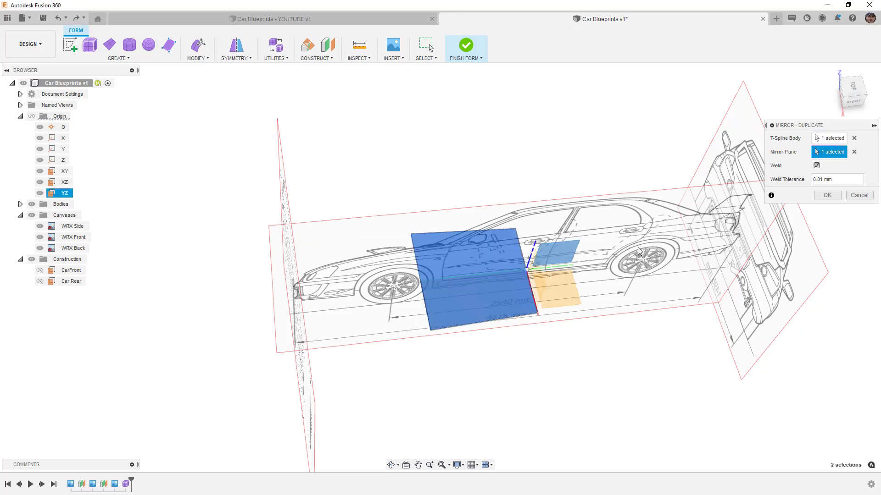
{"action": "left_click", "coordinate": [826, 195]}
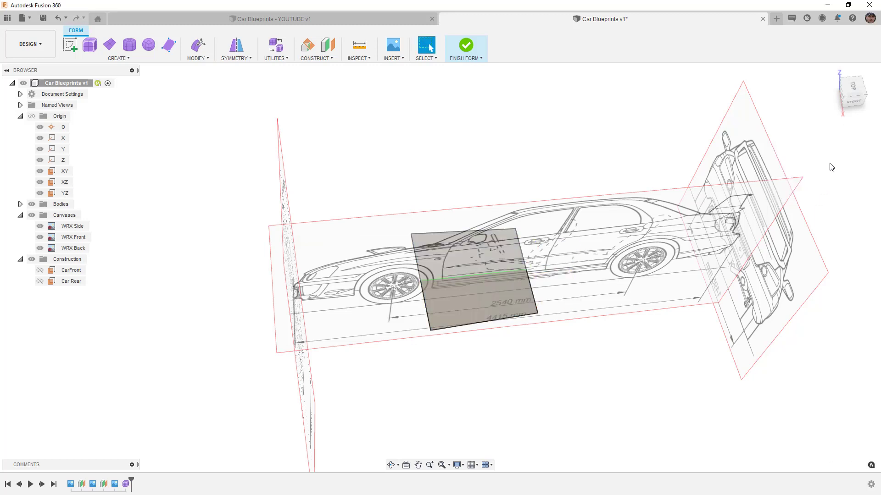
{"action": "middle_click_drag", "start_coordinate": [638, 233], "coordinate": [623, 216], "text": "shift"}
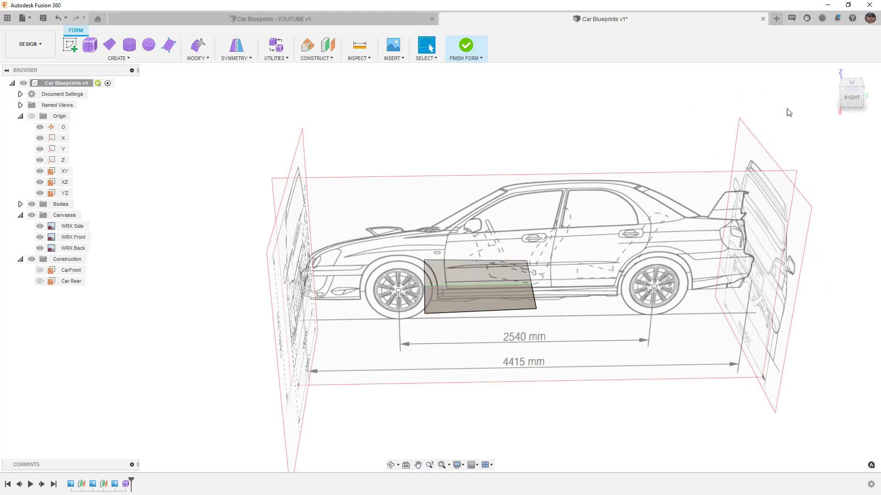
Step: In the right side view, raise the face's long edges and tilt them about 15 degrees along the hood
{"action": "left_click", "coordinate": [852, 98]}
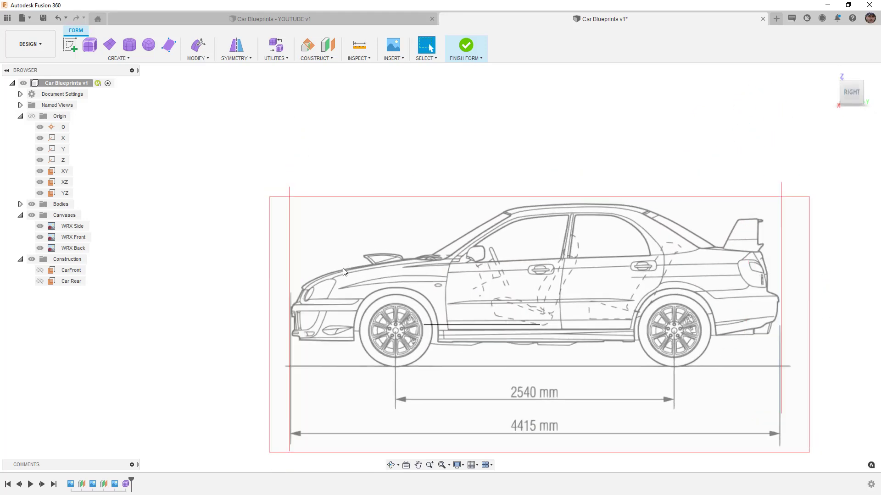
{"action": "left_click_drag", "start_coordinate": [343, 272], "coordinate": [622, 376]}
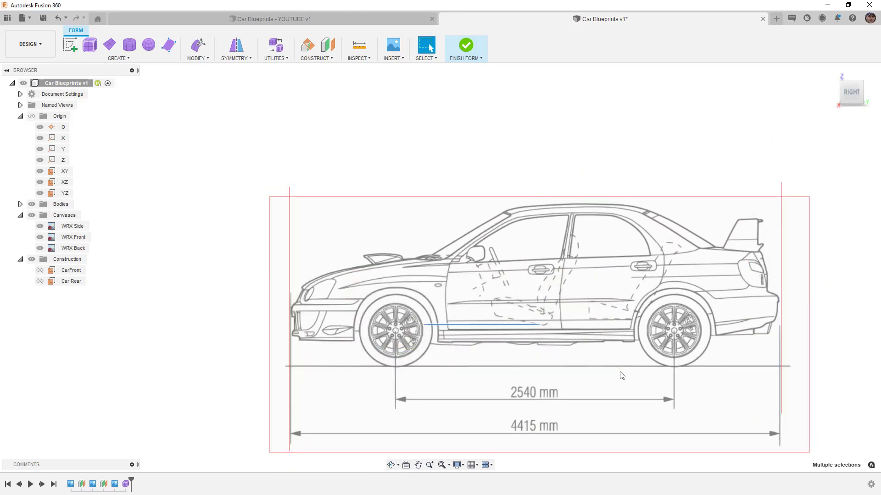
{"action": "left_click", "coordinate": [198, 44]}
{"action": "left_click_drag", "start_coordinate": [476, 300], "coordinate": [368, 247]}
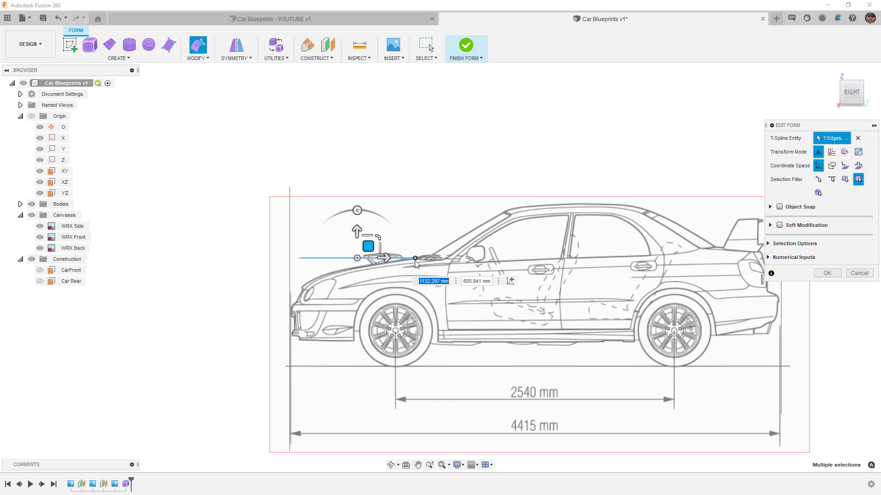
{"action": "scroll", "coordinate": [356, 209], "scroll_direction": "up", "scroll_amount": 4}
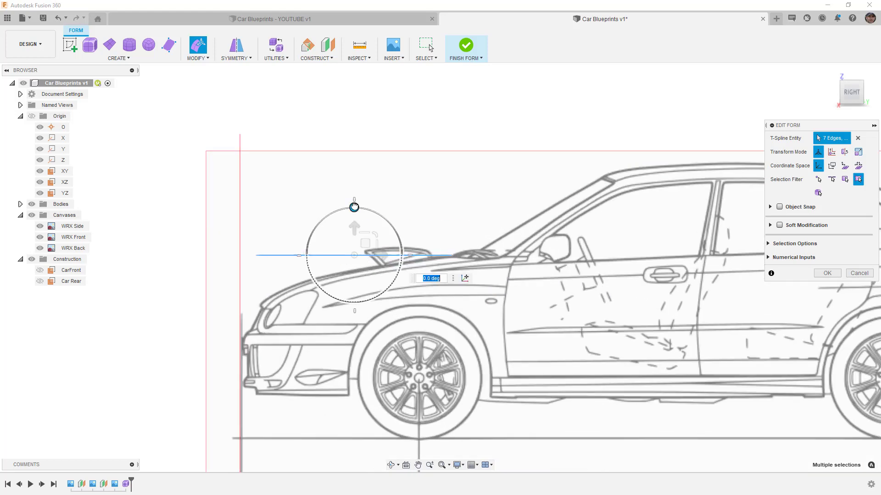
{"action": "left_click_drag", "start_coordinate": [354, 207], "coordinate": [341, 209]}
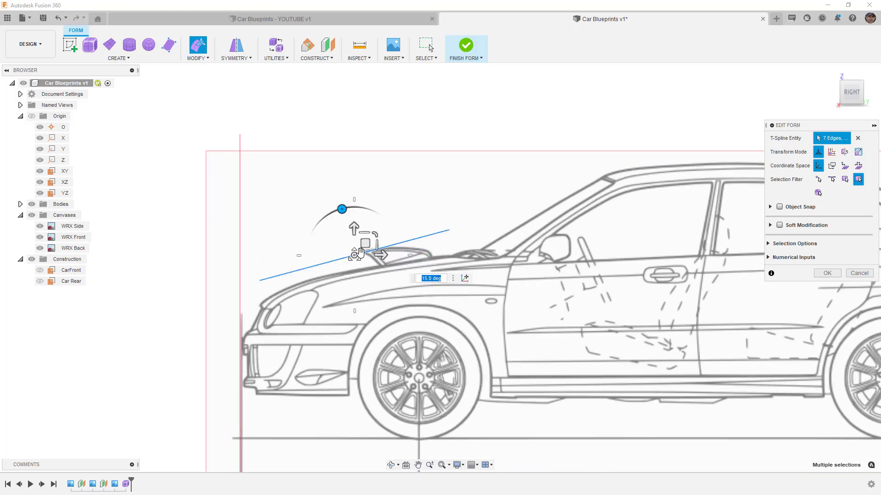
{"action": "left_click_drag", "start_coordinate": [370, 245], "coordinate": [369, 271]}
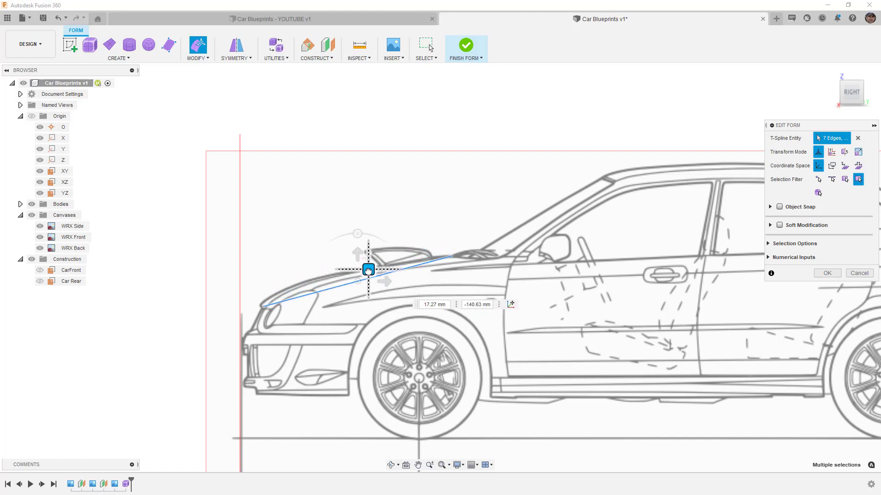
{"action": "left_click_drag", "start_coordinate": [358, 233], "coordinate": [362, 234]}
{"action": "left_click_drag", "start_coordinate": [368, 271], "coordinate": [365, 259]}
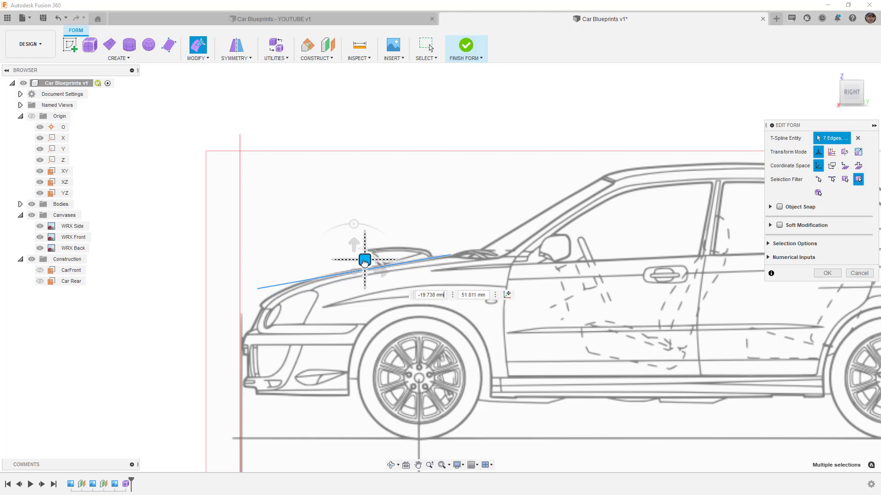
Step: Raise the two edges at the face's front end onto the hood outline
{"action": "left_click", "coordinate": [380, 143]}
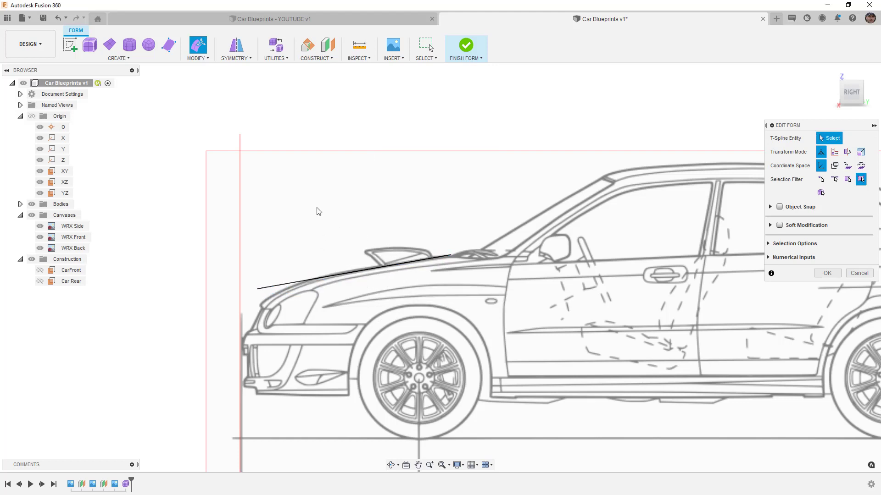
{"action": "left_click_drag", "start_coordinate": [242, 268], "coordinate": [287, 307]}
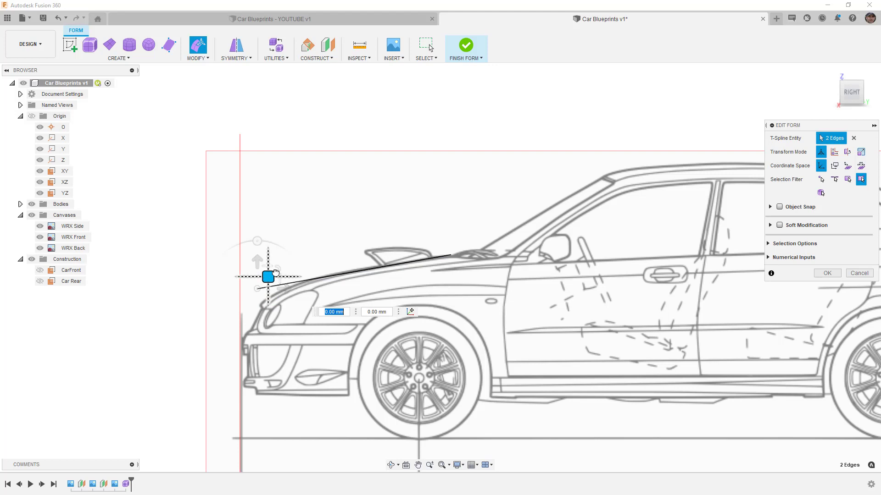
{"action": "left_click_drag", "start_coordinate": [266, 276], "coordinate": [391, 254]}
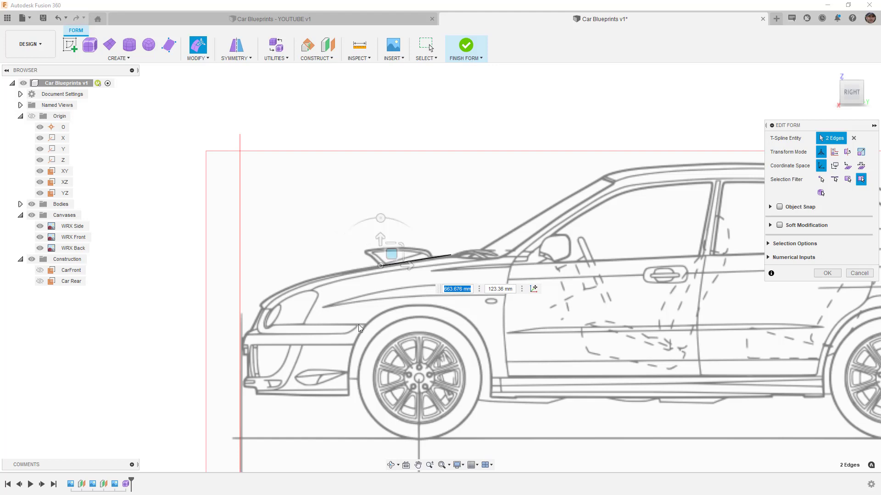
{"action": "middle_click_drag", "start_coordinate": [377, 260], "coordinate": [418, 362], "text": "shift"}
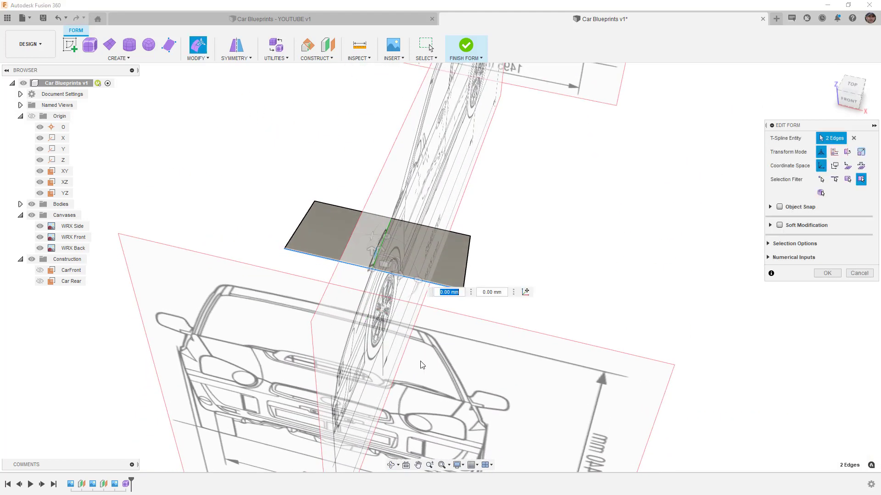
Step: In the front view, pull the outer edge 150 mm inward and shift the corner vertex to the scoop width
{"action": "left_click", "coordinate": [848, 101]}
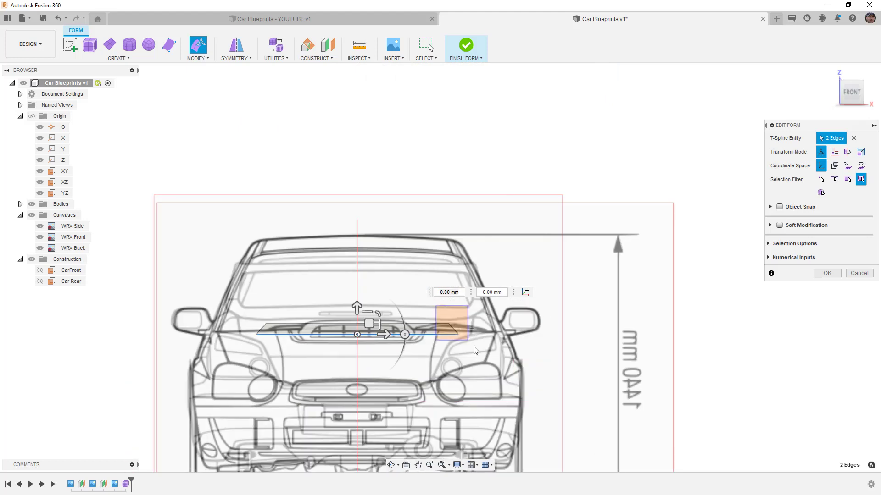
{"action": "left_click", "coordinate": [449, 317]}
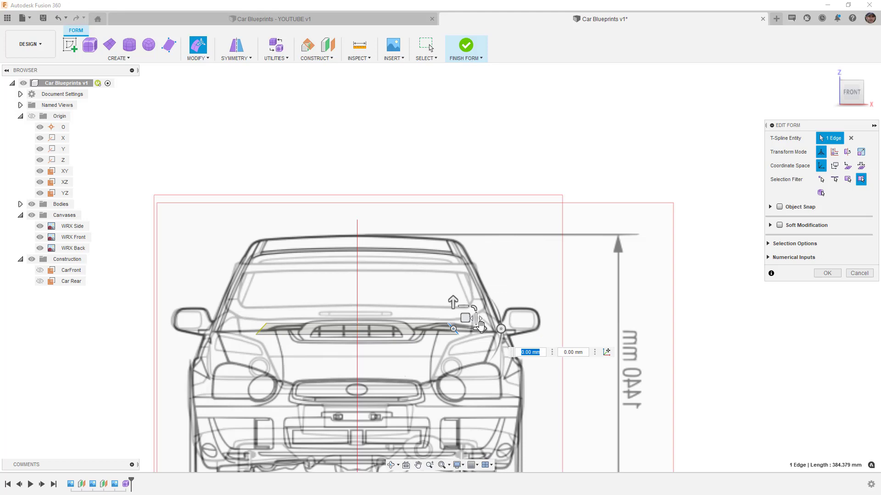
{"action": "left_click_drag", "start_coordinate": [482, 329], "coordinate": [442, 329]}
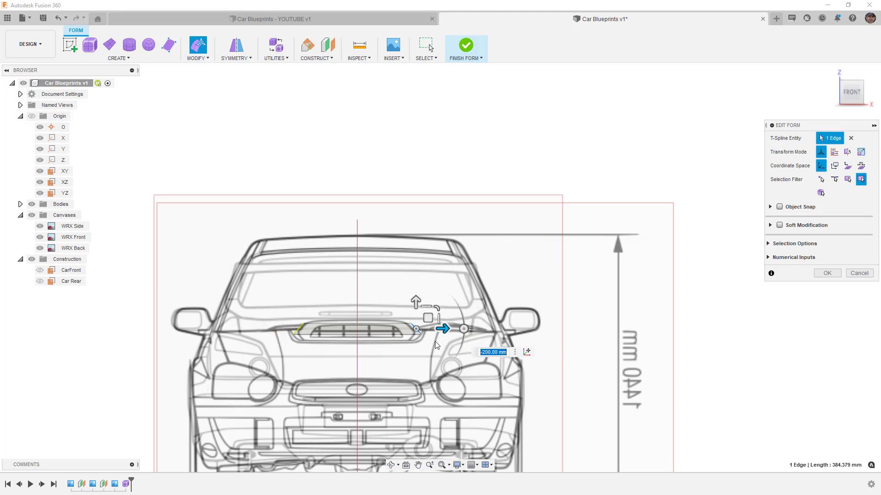
{"action": "scroll", "coordinate": [414, 340], "scroll_direction": "up", "scroll_amount": 3}
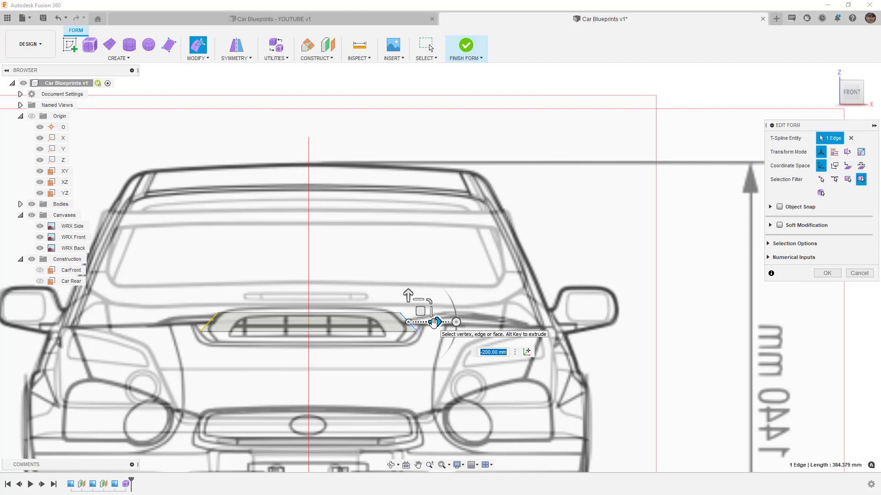
{"action": "left_click", "coordinate": [416, 331]}
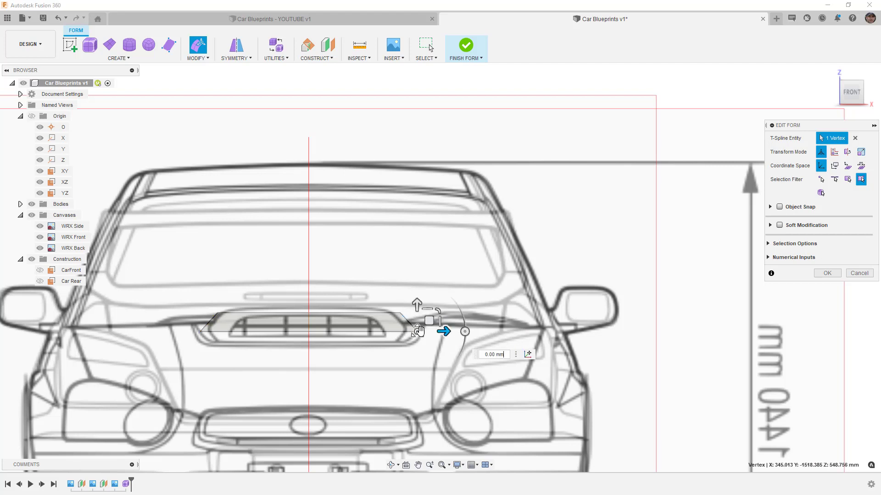
{"action": "mouse_move", "coordinate": [443, 331]}
{"action": "left_mouse_down"}
{"action": "mouse_move", "coordinate": [421, 334]}
{"action": "mouse_move", "coordinate": [429, 332]}
{"action": "left_mouse_up"}
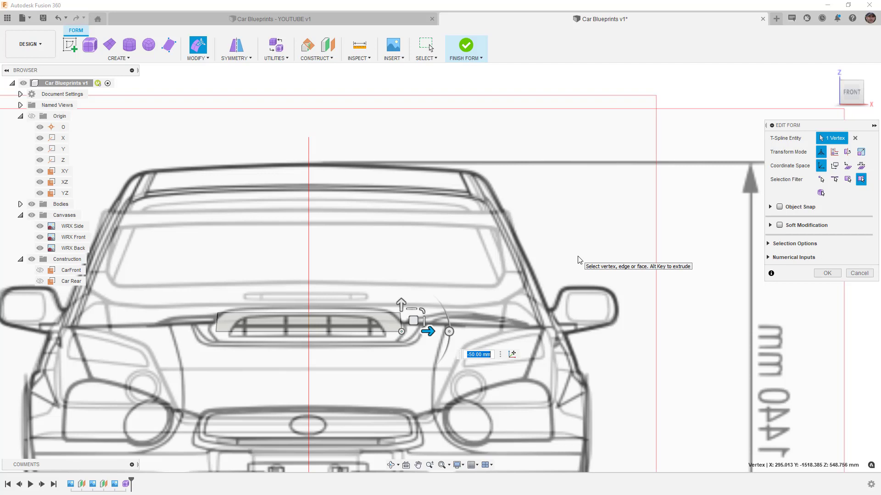
{"action": "left_click", "coordinate": [827, 274]}
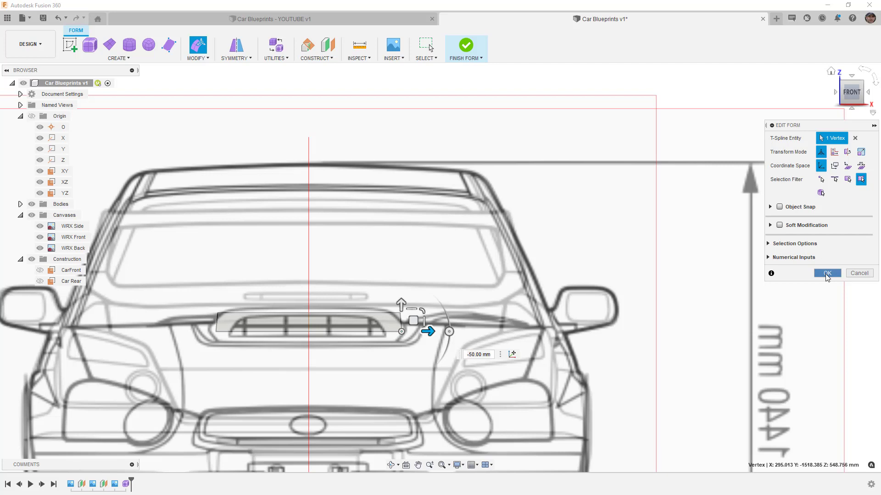
Step: Inspect the hood face from the home, right and zoomed front views, ending at the home view
{"action": "left_click", "coordinate": [832, 72]}
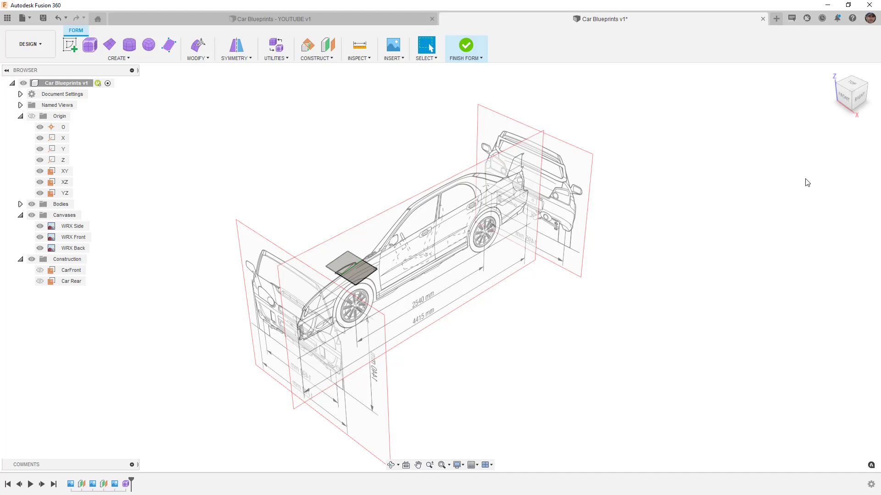
{"action": "left_click", "coordinate": [859, 98]}
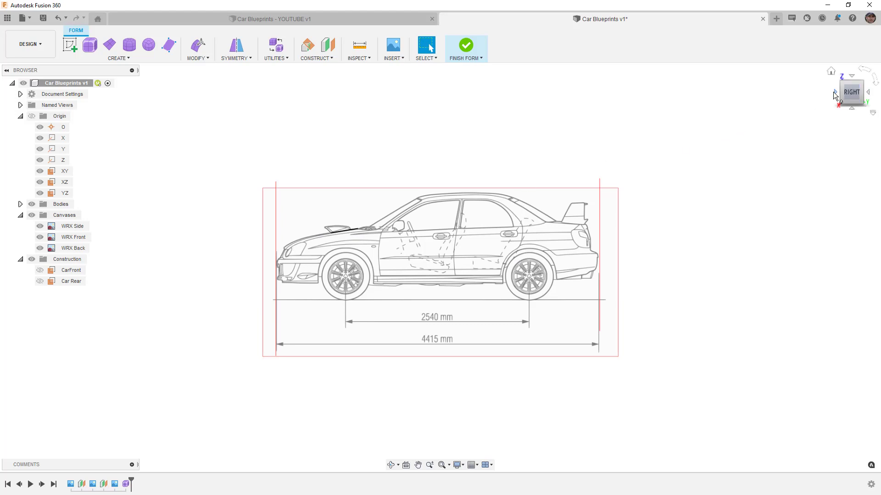
{"action": "left_click", "coordinate": [838, 97]}
{"action": "scroll", "coordinate": [451, 242], "scroll_direction": "up", "scroll_amount": 5}
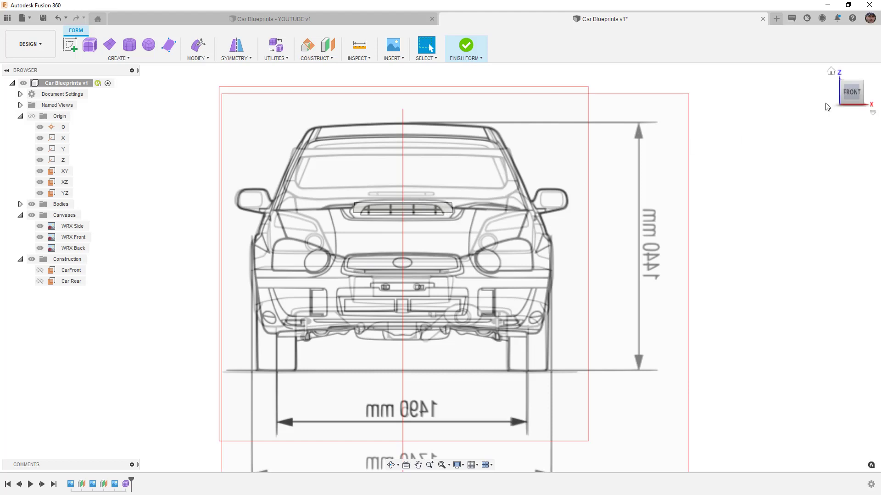
{"action": "left_click", "coordinate": [833, 72]}
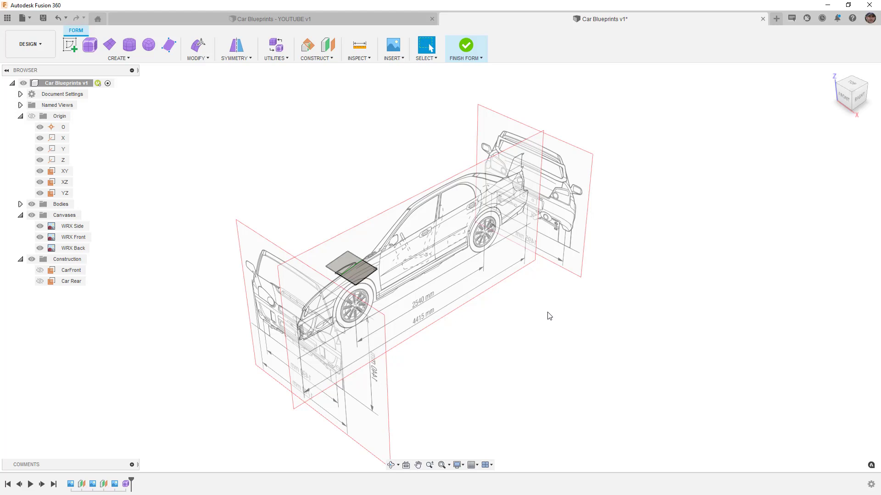
Step: Save Car Blueprints as a new version
{"action": "left_click", "coordinate": [43, 21]}
{"action": "left_click", "coordinate": [432, 274]}
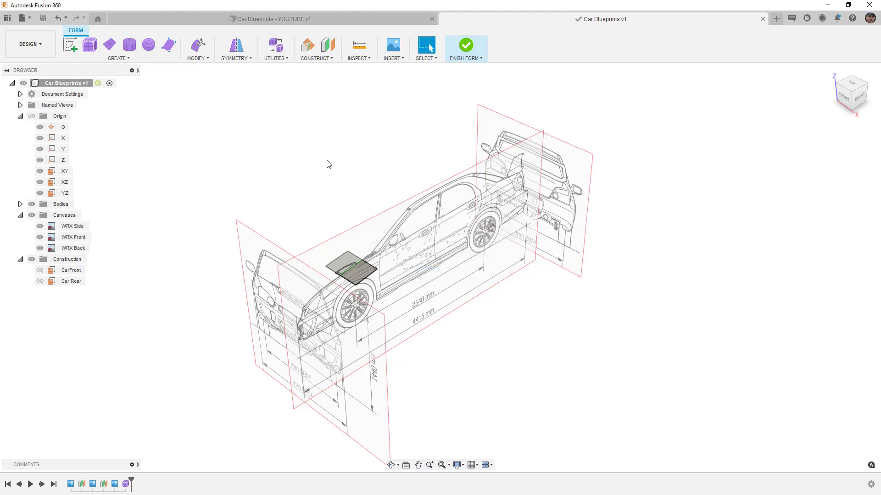